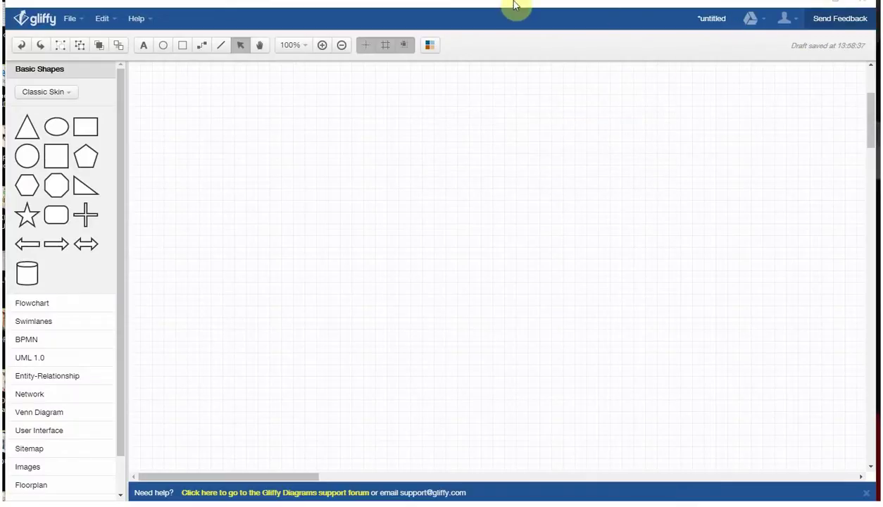
Step: Try dragging a rectangle from Basic Shapes onto the empty canvas as a preview
left_click_drag(6, 4, 3, 3)
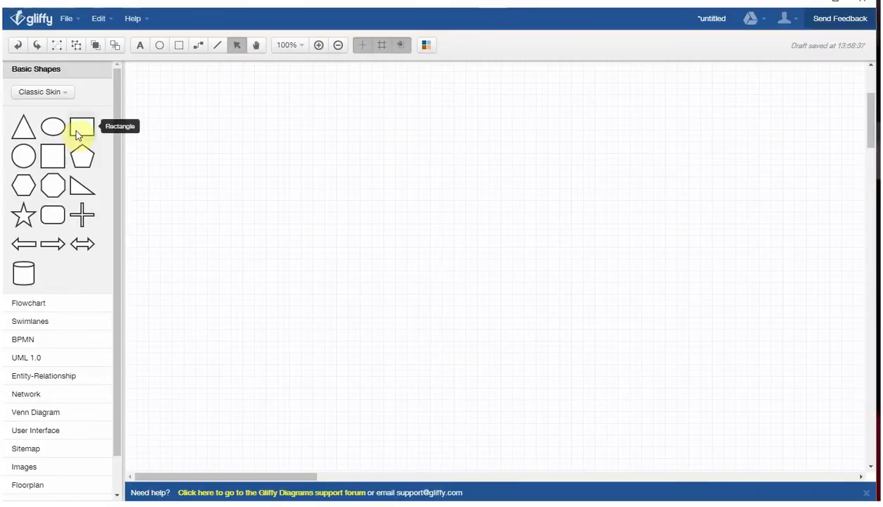
mouse_move(78, 131)
left_mouse_down()
mouse_move(144, 83)
mouse_move(68, 121)
left_mouse_up()
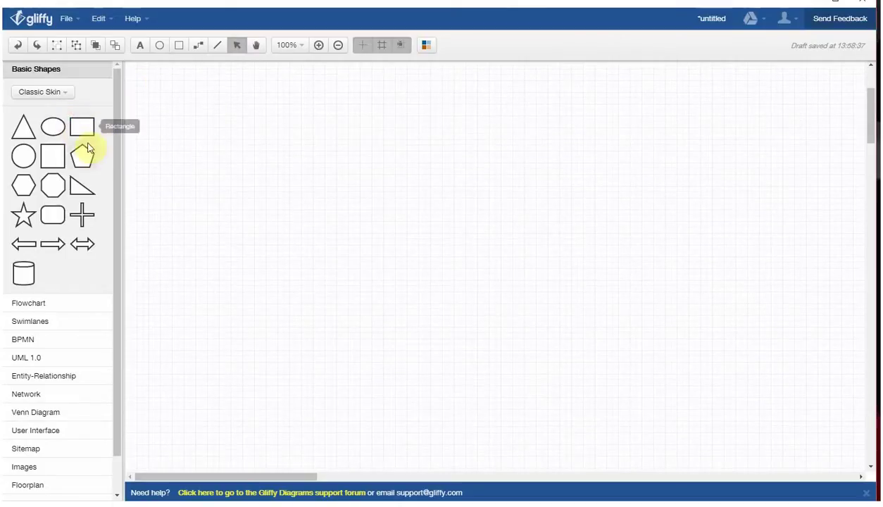
Step: Browse the Basic Shapes, Flowchart and Images categories in the sidebar
left_click(85, 73)
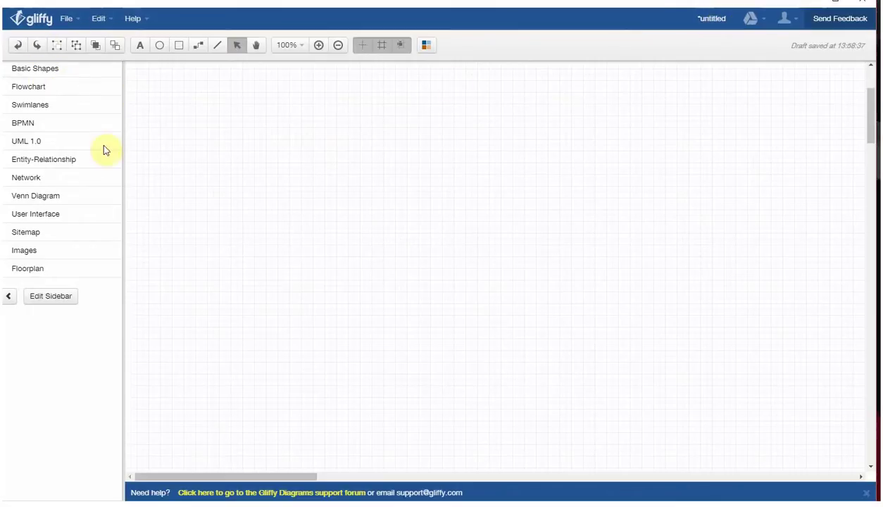
left_click(49, 69)
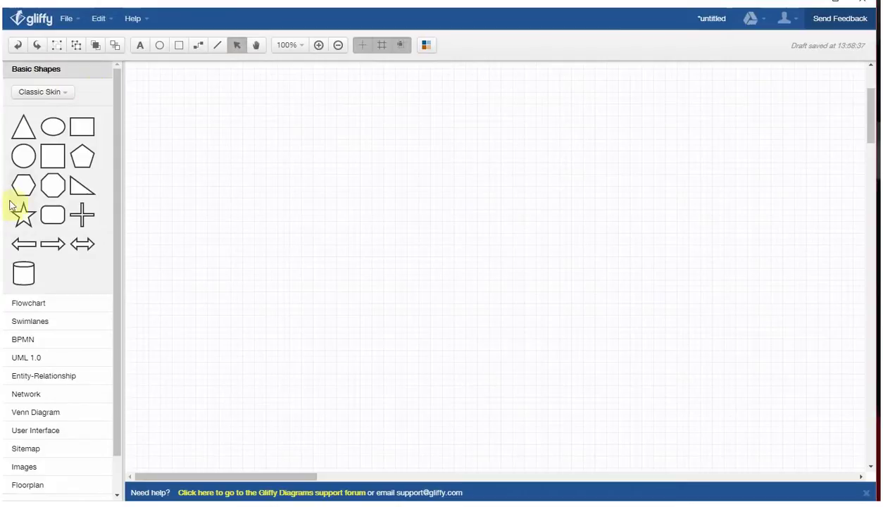
left_click(45, 70)
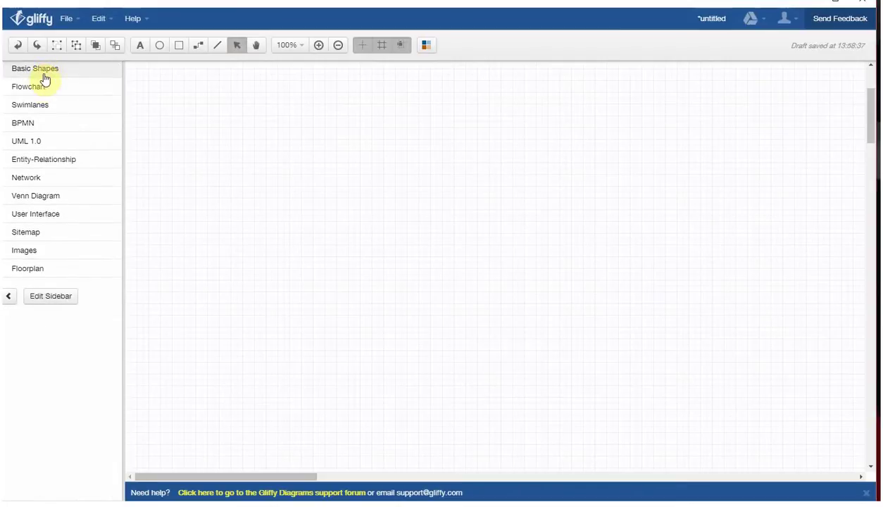
left_click(37, 88)
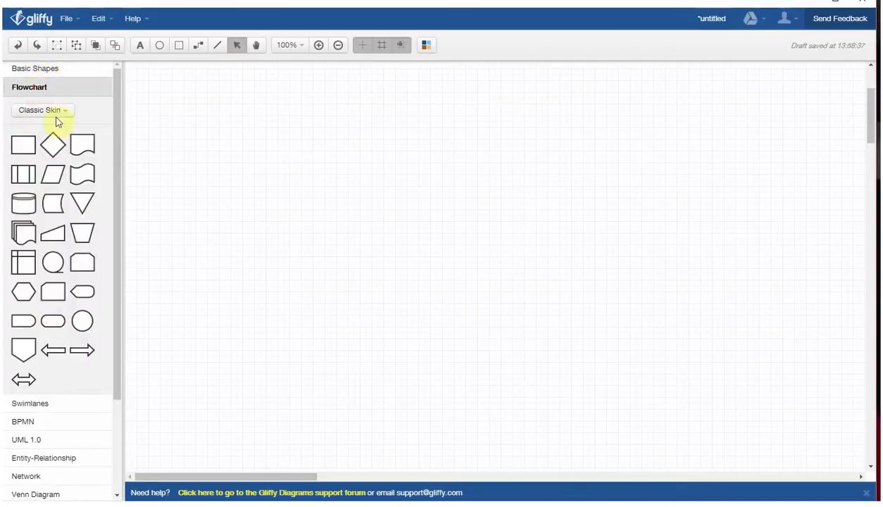
left_click(65, 89)
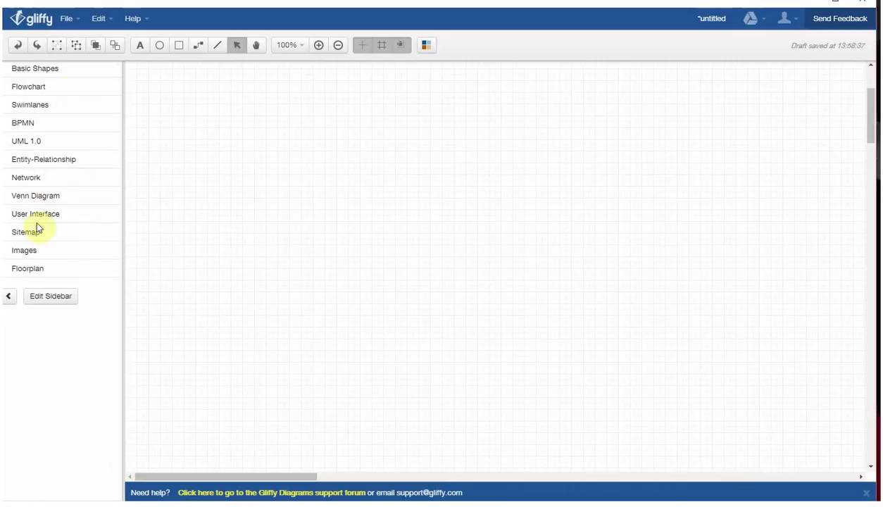
left_click(29, 252)
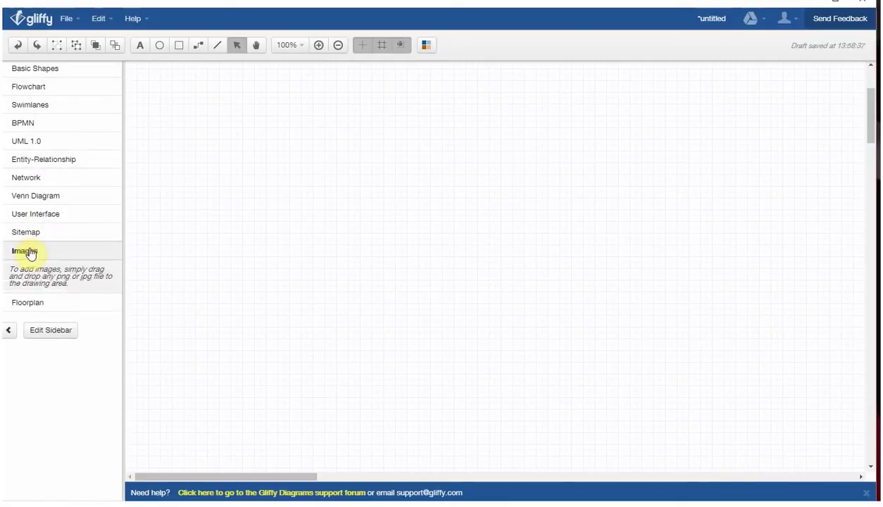
left_click(49, 251)
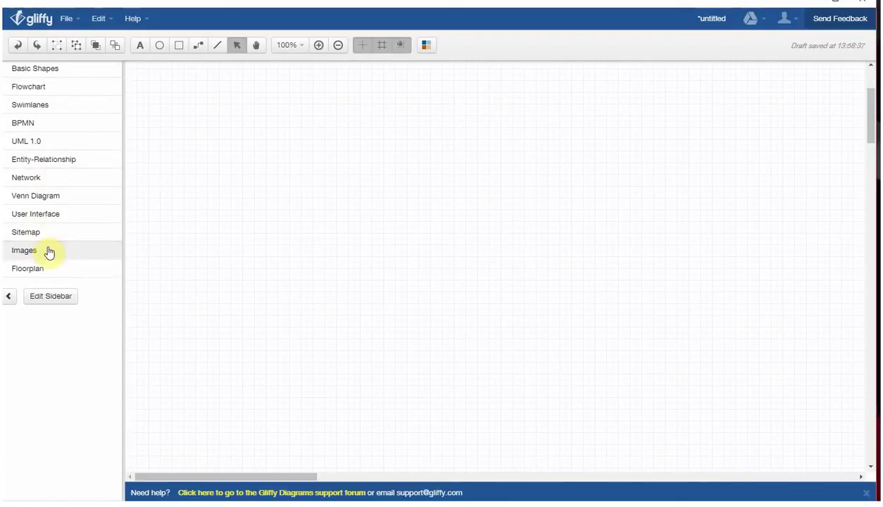
Step: Open the Floorplan library and switch its shape set from Structure to Office Layout
left_click(52, 272)
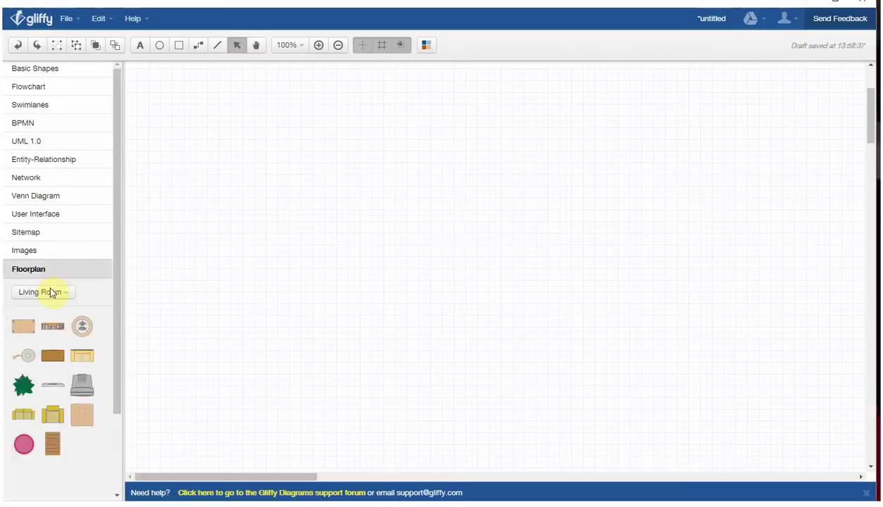
left_click(62, 295)
left_click(53, 310)
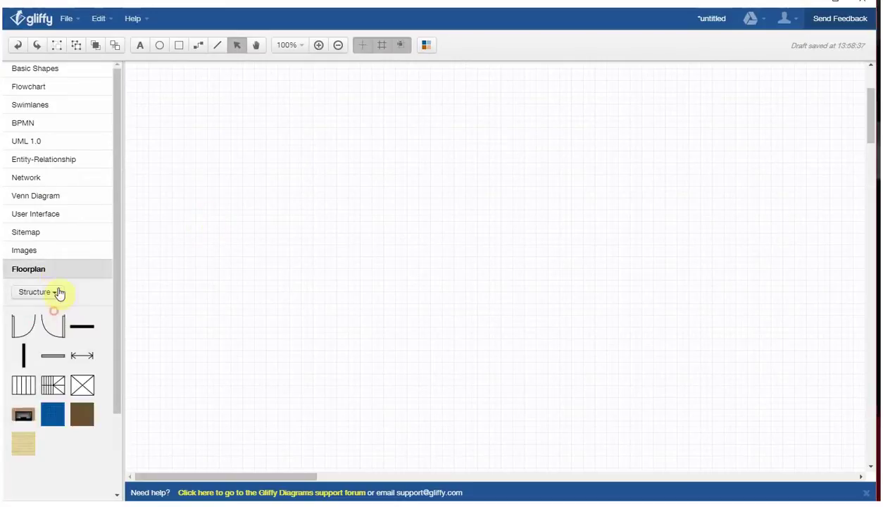
left_click(59, 293)
left_click(46, 394)
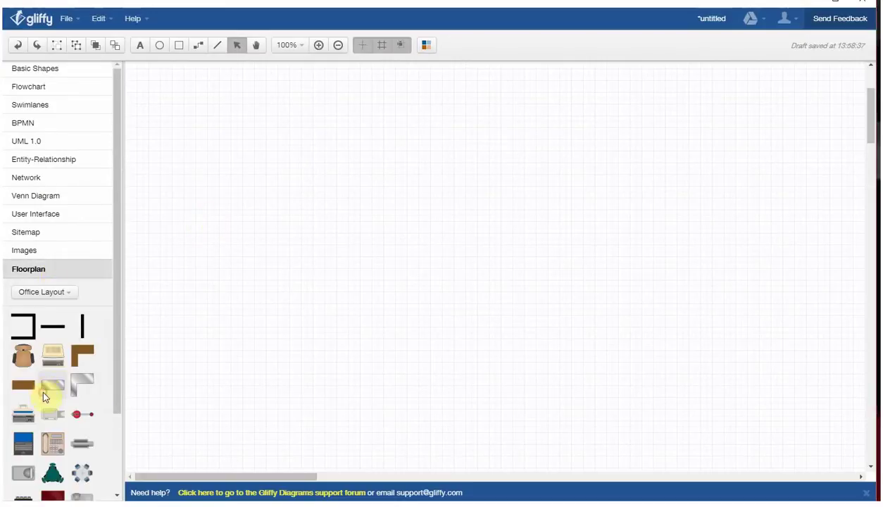
left_click(54, 274)
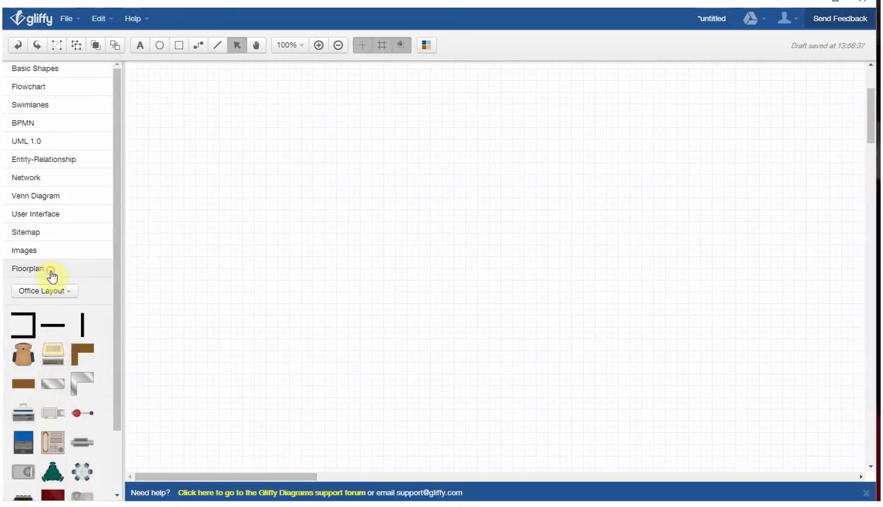
left_click(64, 272)
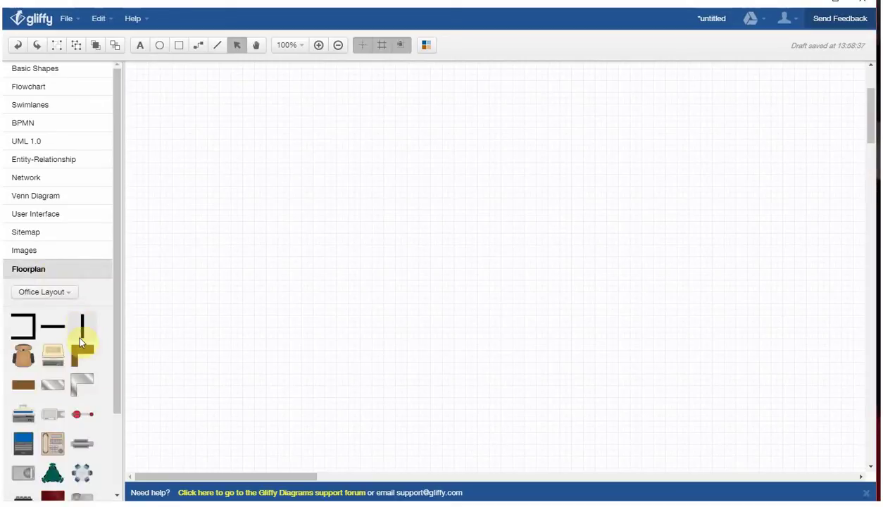
Step: Drop an L-shaped desk on the canvas, delete it, and re-expand Basic Shapes
left_click_drag(159, 227, 148, 307)
left_click(213, 208)
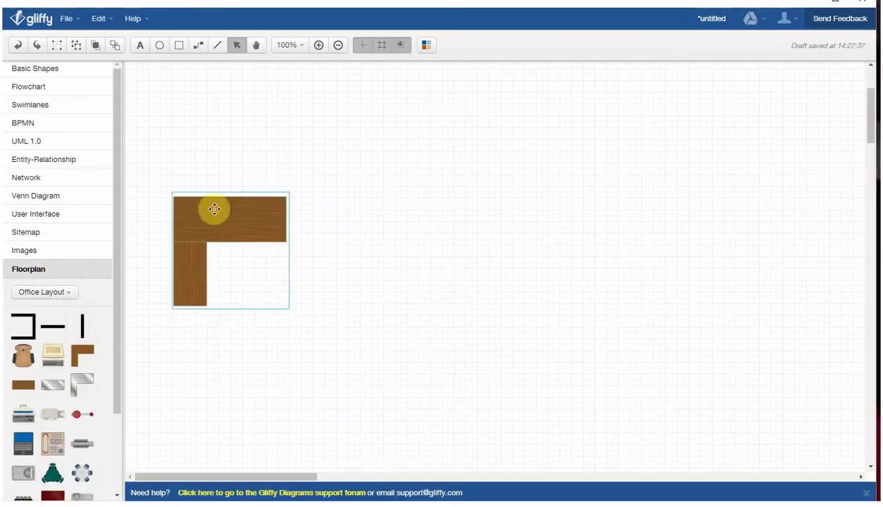
key("Delete")
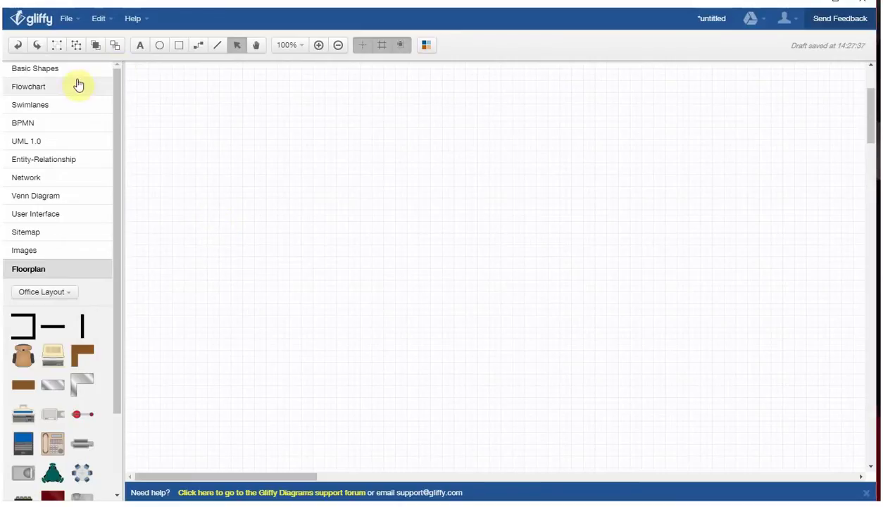
left_click(69, 271)
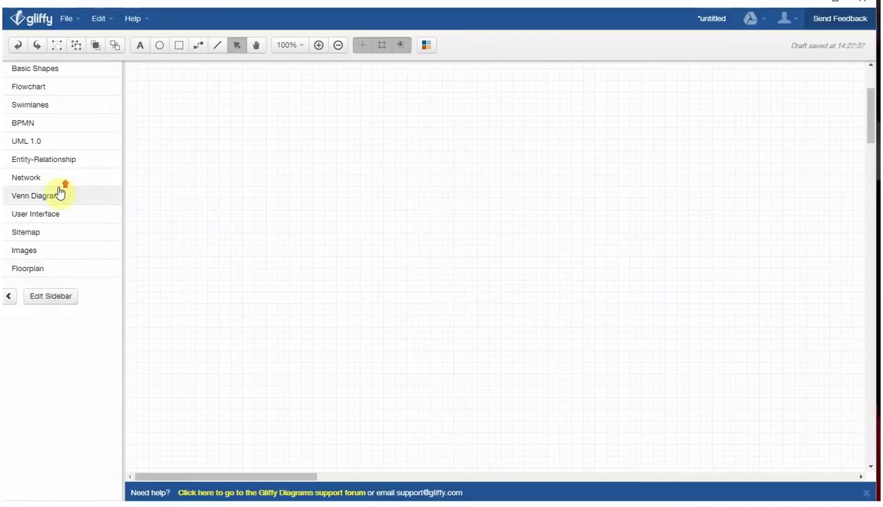
left_click(57, 70)
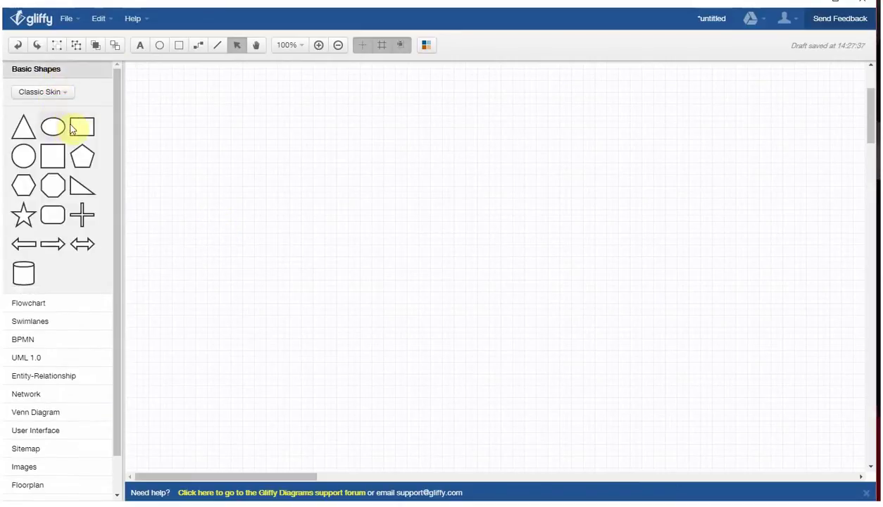
Step: Drop a rectangle at the canvas top-left, try dark-teal and green themes, then settle on light blue
left_click_drag(77, 128, 167, 92)
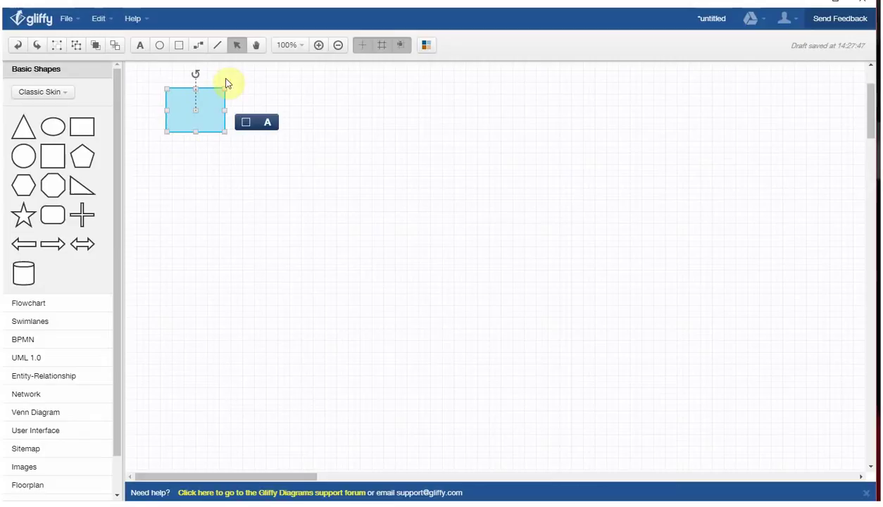
left_click(422, 46)
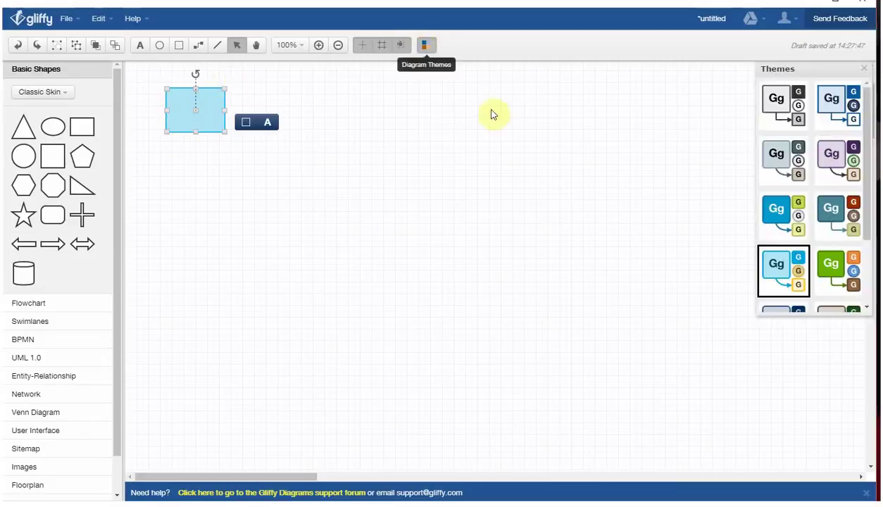
left_click(845, 219)
left_click(837, 271)
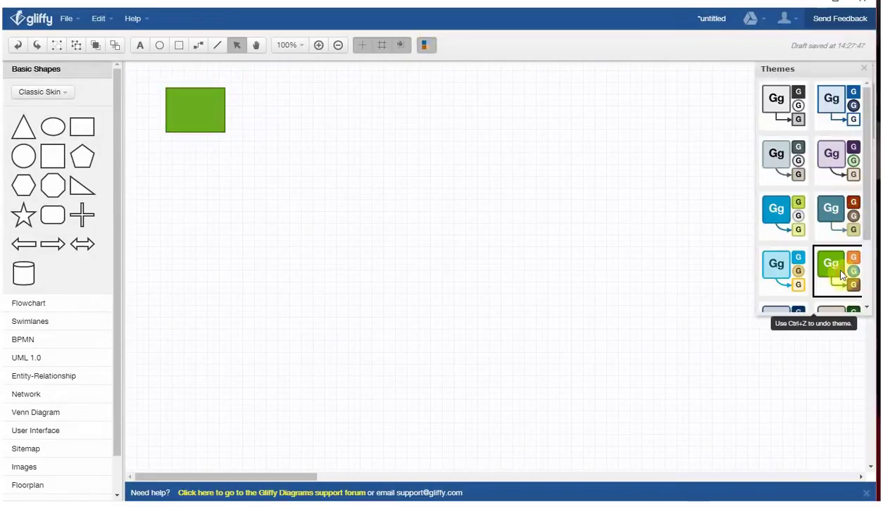
left_click(781, 278)
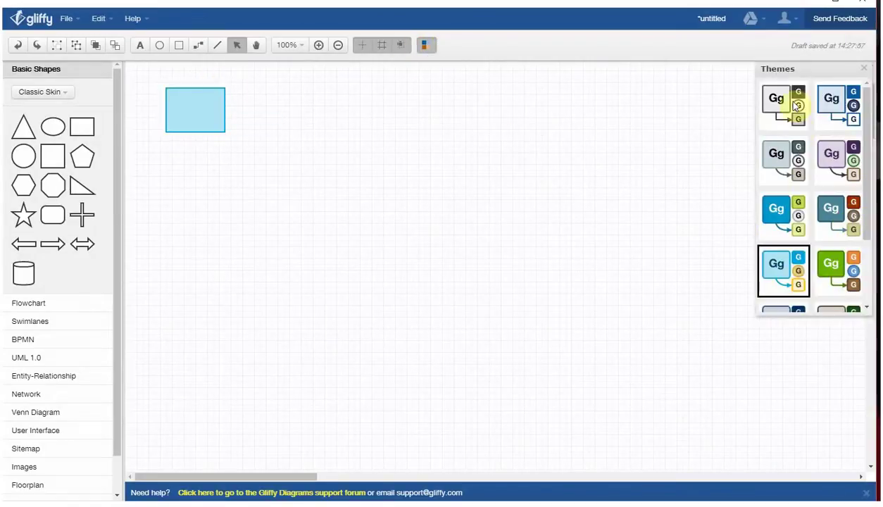
left_click(864, 68)
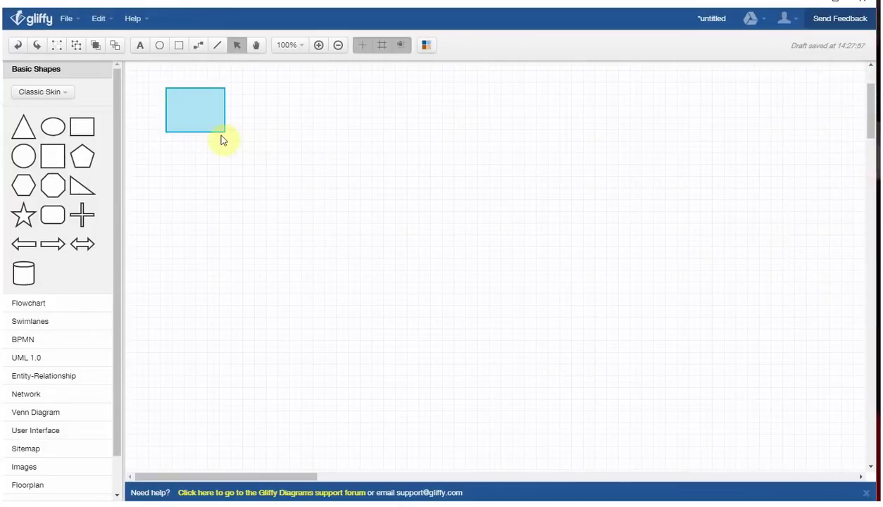
Step: Fill the rectangle pale yellow from its shape properties
left_click(178, 112)
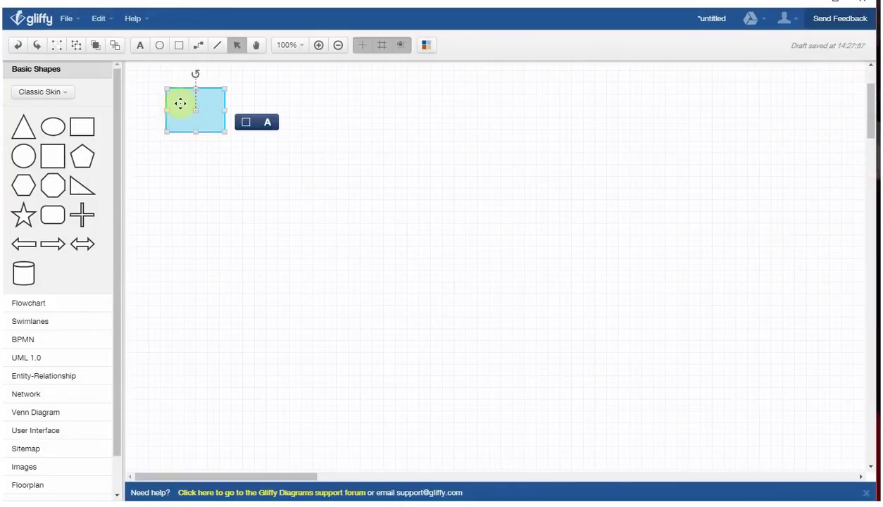
left_click(245, 122)
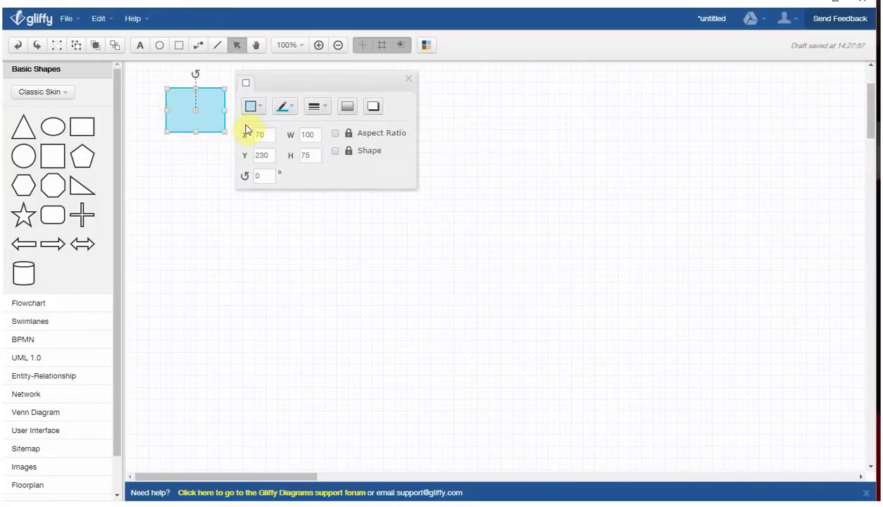
left_click(260, 107)
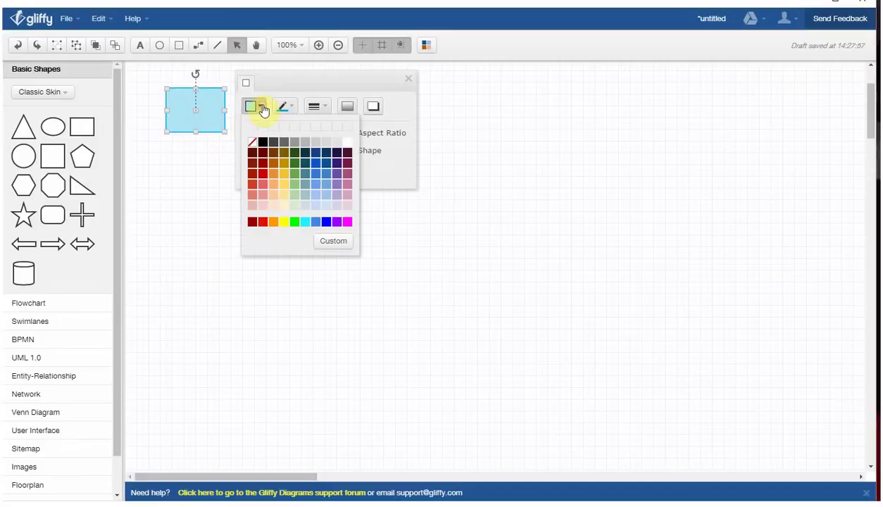
left_click(283, 205)
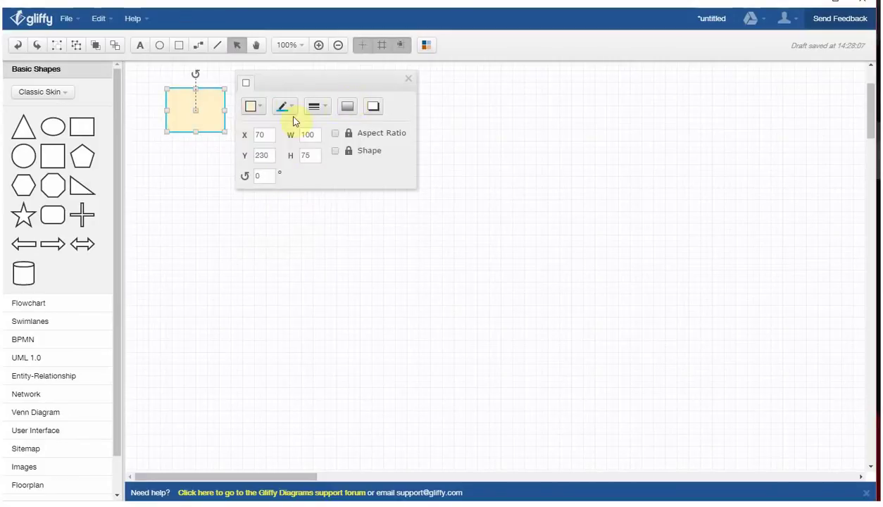
left_click(175, 189)
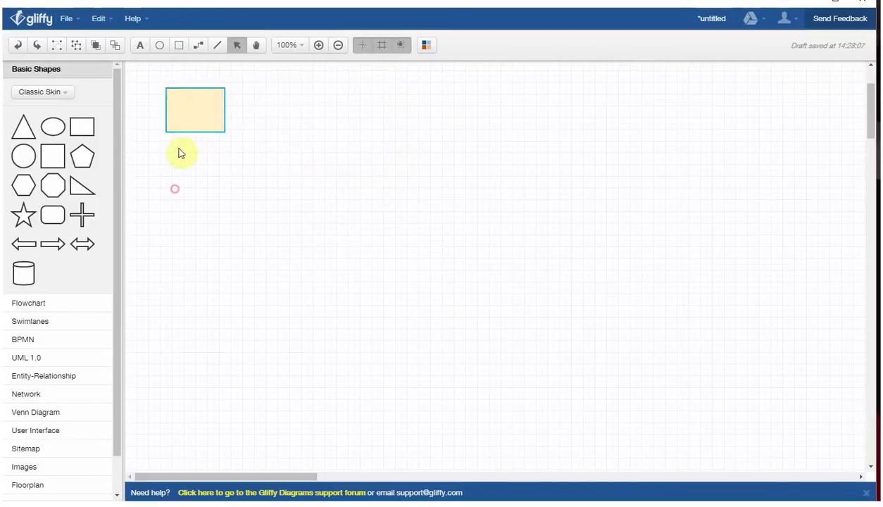
Step: Resize the rectangle to 200 by 160 px
left_click(214, 114)
left_click_drag(226, 133, 278, 178)
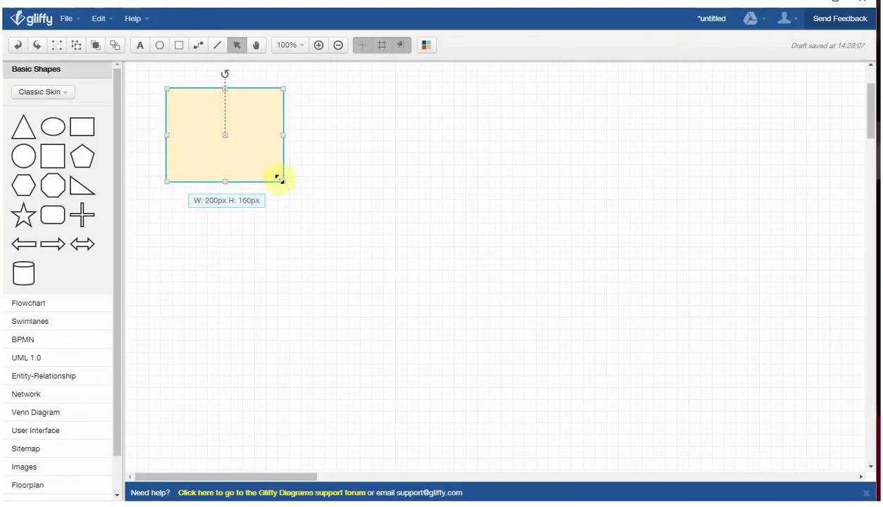
left_click(242, 142)
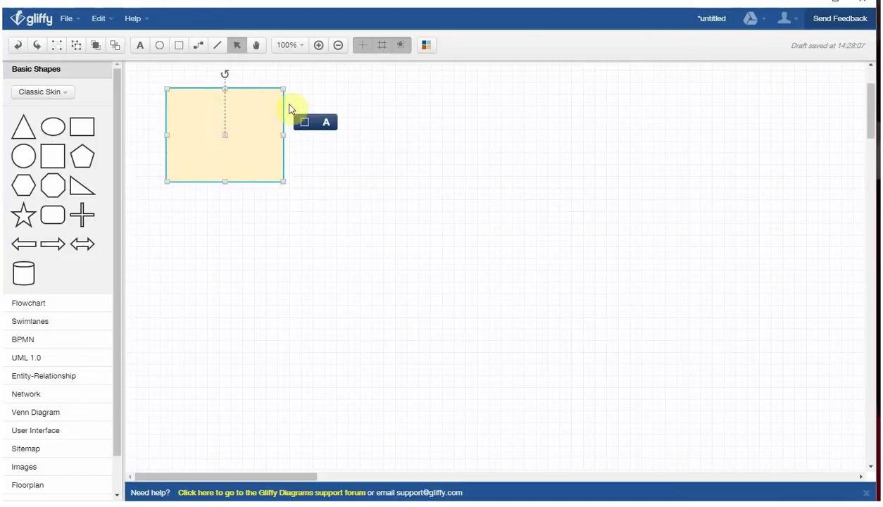
Step: Label the rectangle MAIN BOX in bold 36px Arial
left_click(328, 124)
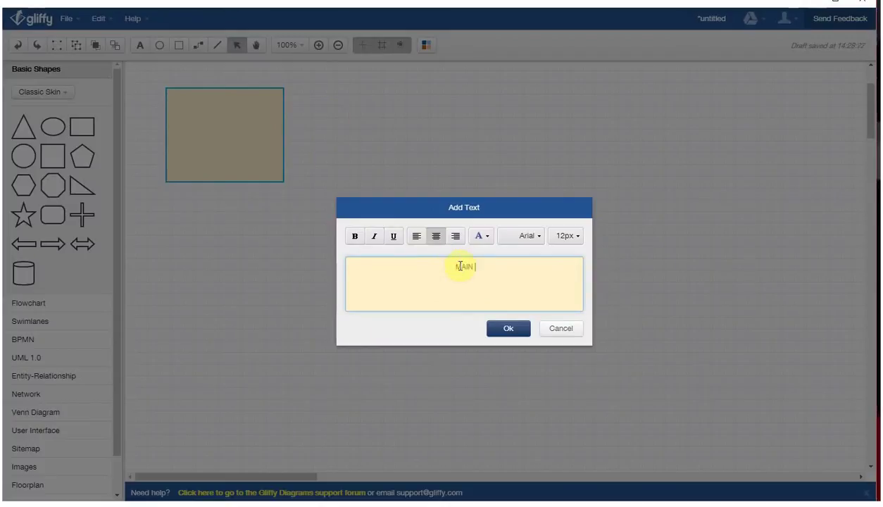
left_click(568, 240)
scroll(581, 278, "down", 4)
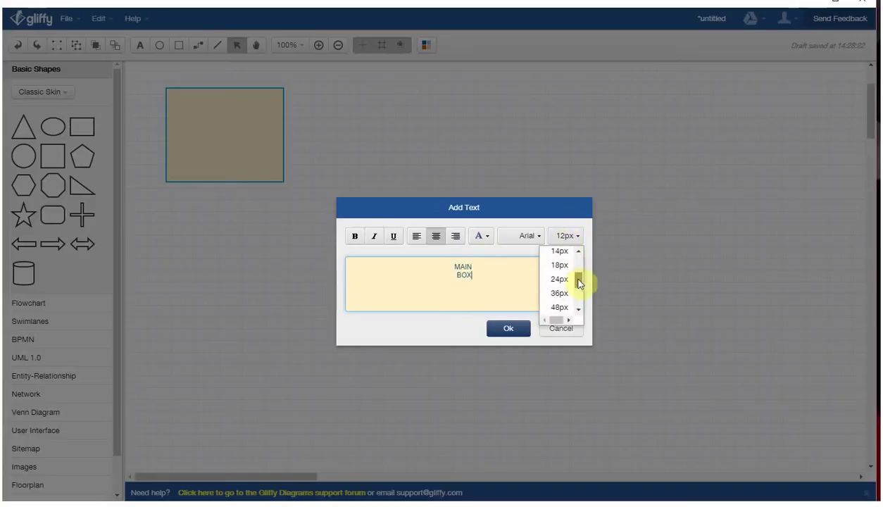
left_click(562, 283)
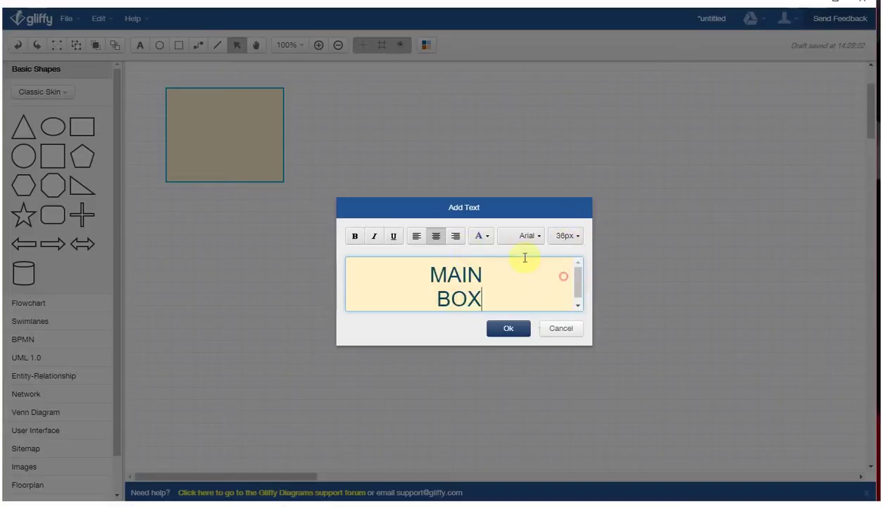
left_click(354, 236)
left_click(536, 236)
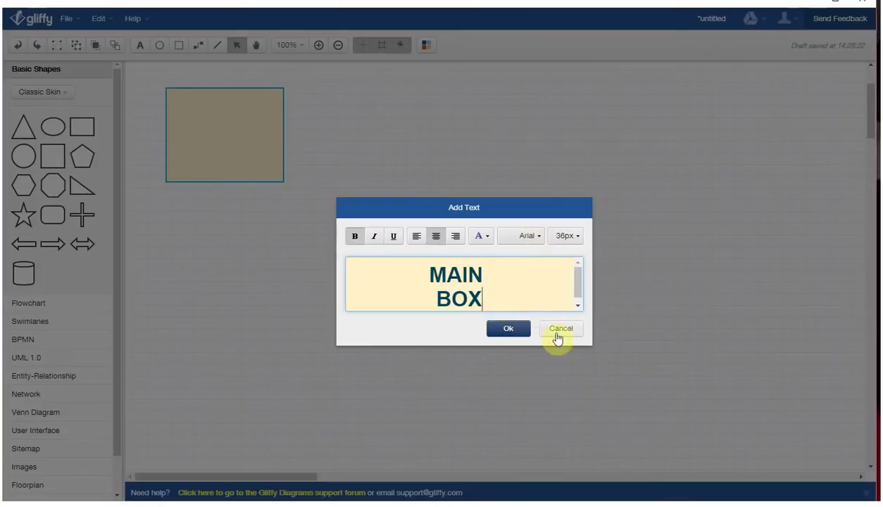
left_click(509, 330)
Step: Nudge the MAIN BOX box slightly left
left_click(309, 236)
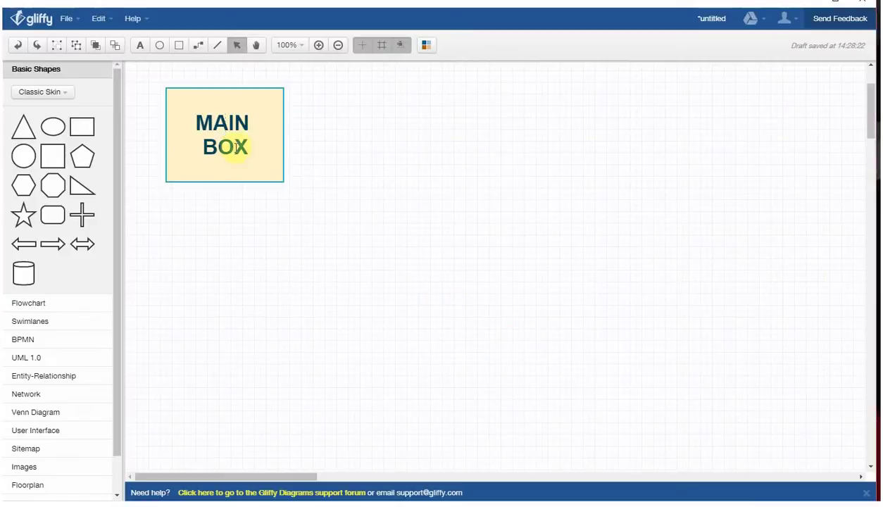
left_click(251, 112)
mouse_move(251, 112)
left_mouse_down()
mouse_move(264, 188)
mouse_move(245, 112)
left_mouse_up()
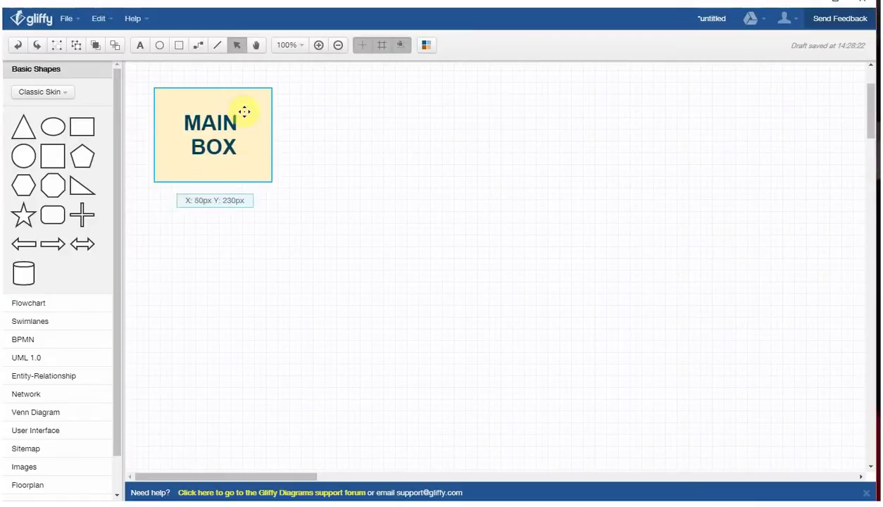
Step: Add a blue rectangle right of MAIN BOX, sized about 176x130 px
left_click(244, 241)
left_click_drag(79, 129, 294, 94)
left_click_drag(348, 135, 414, 185)
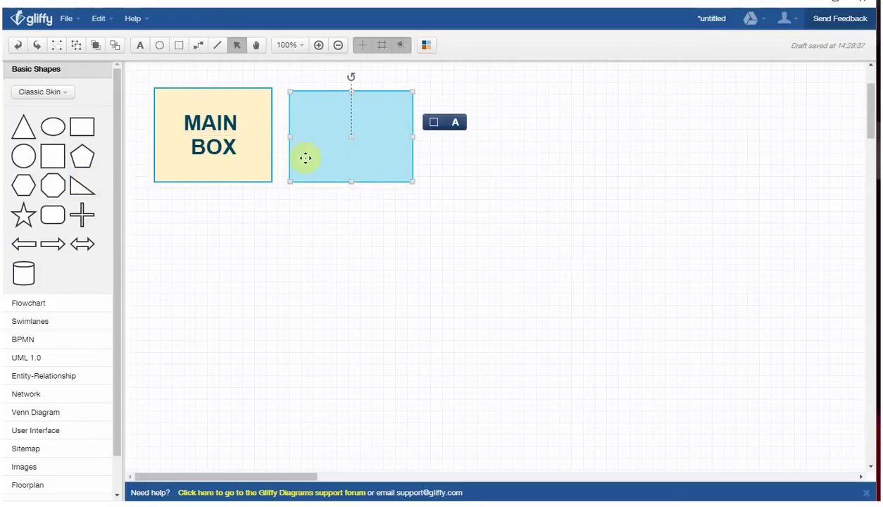
left_click(328, 294)
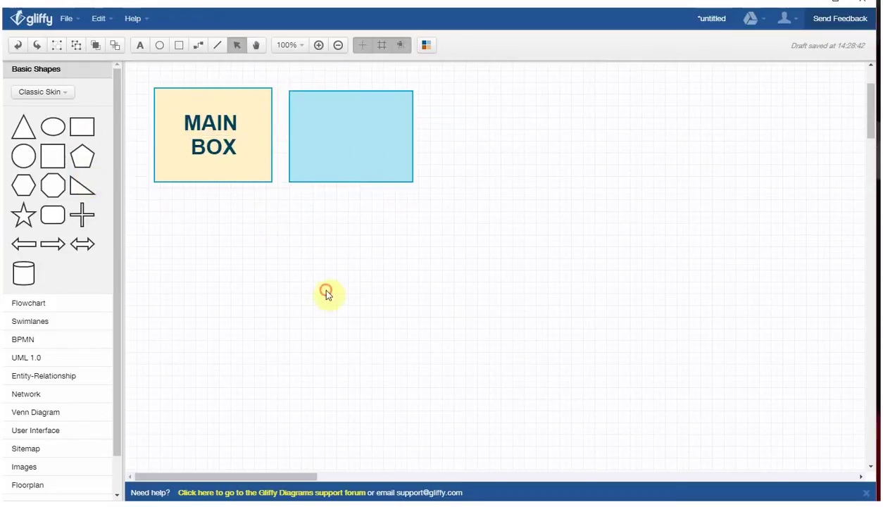
Step: Place a free-standing text label reading MAIN BOX on two lines below the boxes
left_click(141, 46)
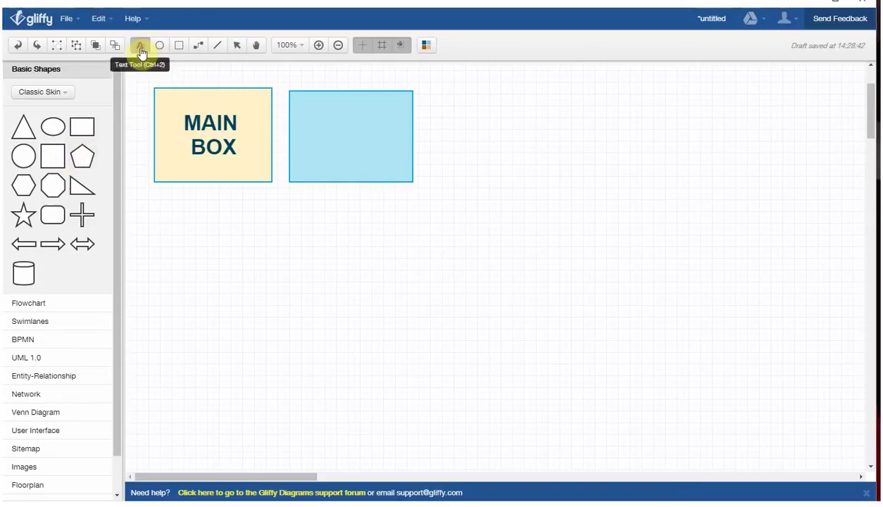
left_click(195, 231)
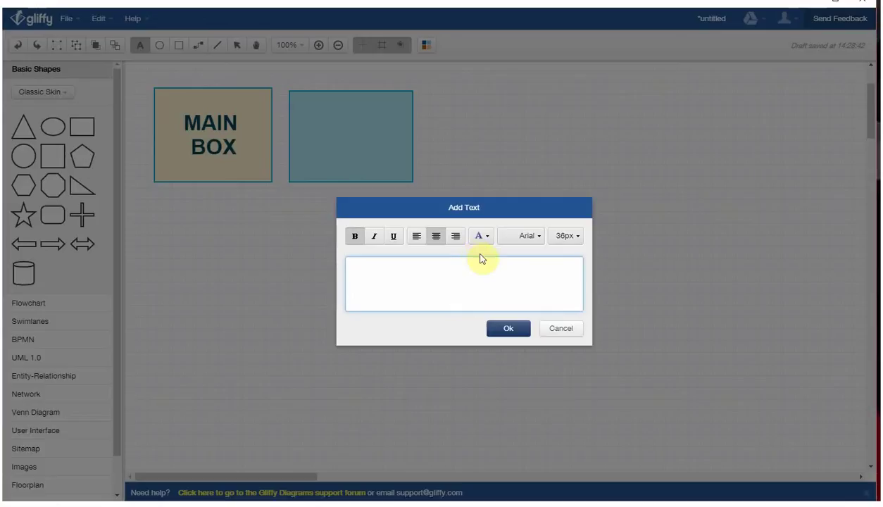
type("MAIN")
key("Return")
type("BOX")
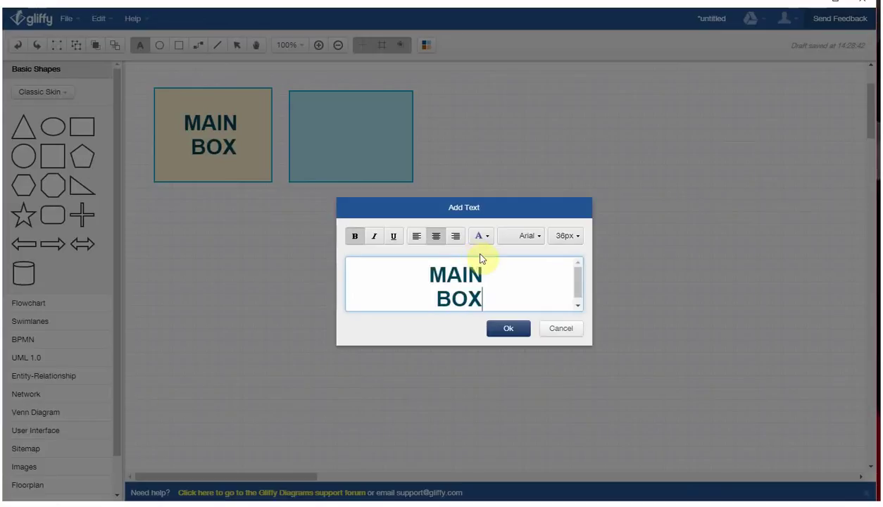
left_click(512, 328)
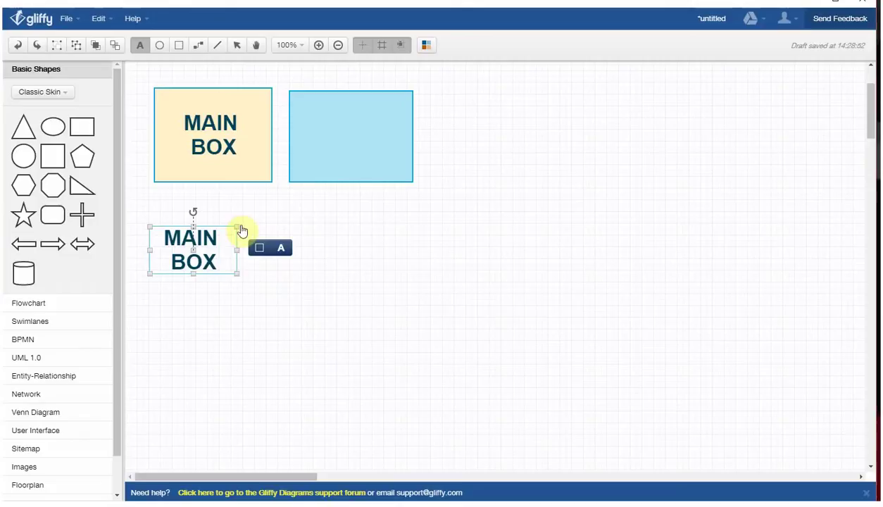
Step: Select the new label, then start and cancel an empty second text label
left_click(85, 120)
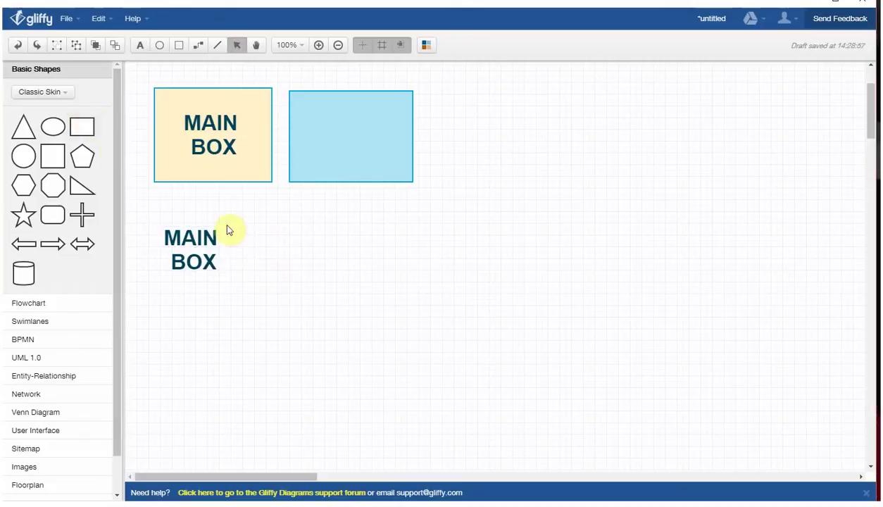
left_click(192, 248)
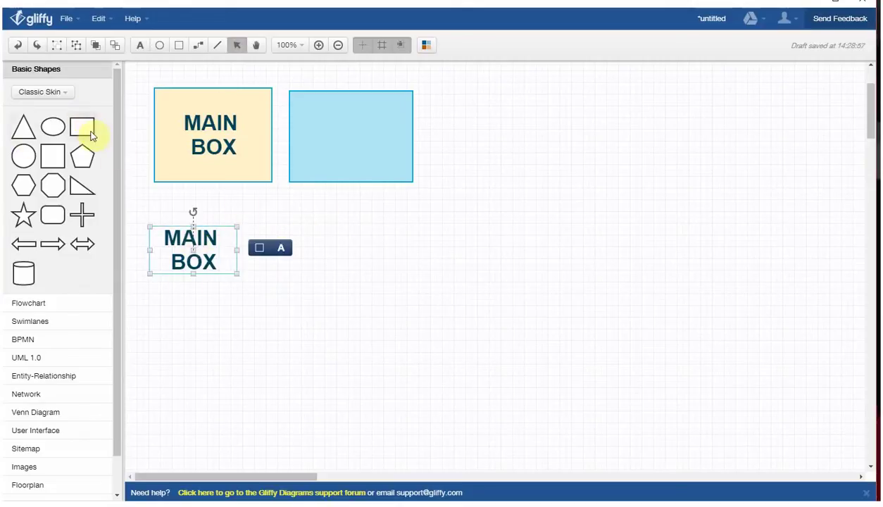
left_click(141, 45)
left_click(379, 272)
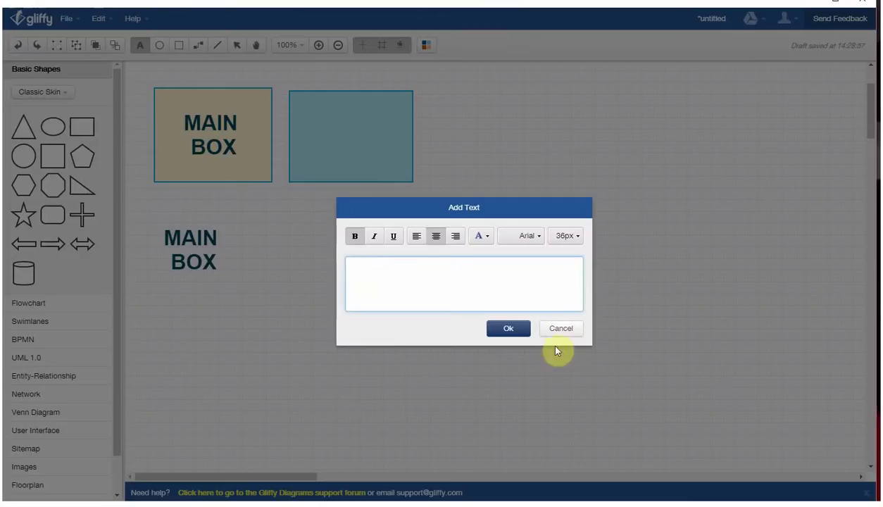
left_click(562, 328)
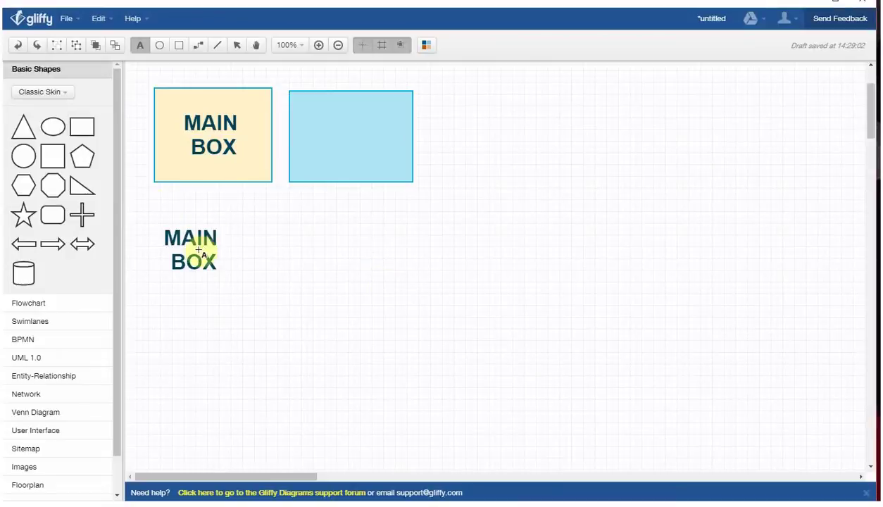
left_click(83, 128)
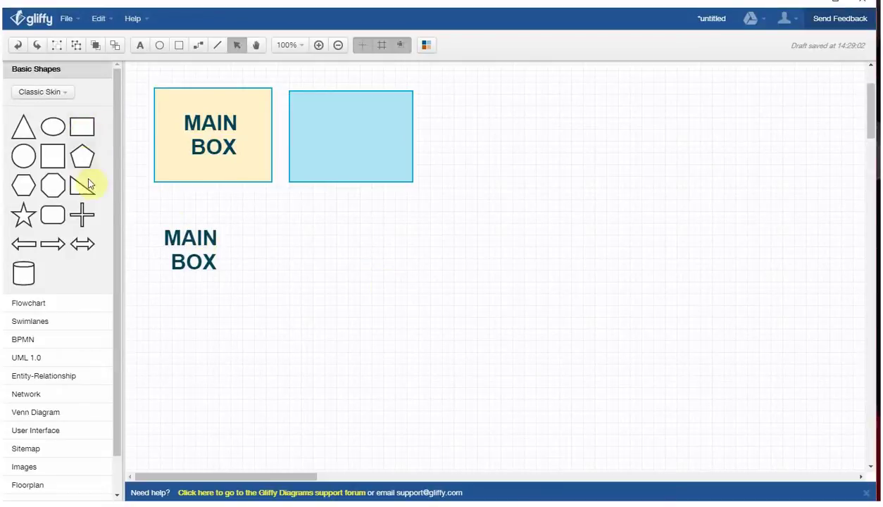
Step: Move the MAIN BOX text onto the blue box and send the box behind it
left_click_drag(225, 250, 387, 118)
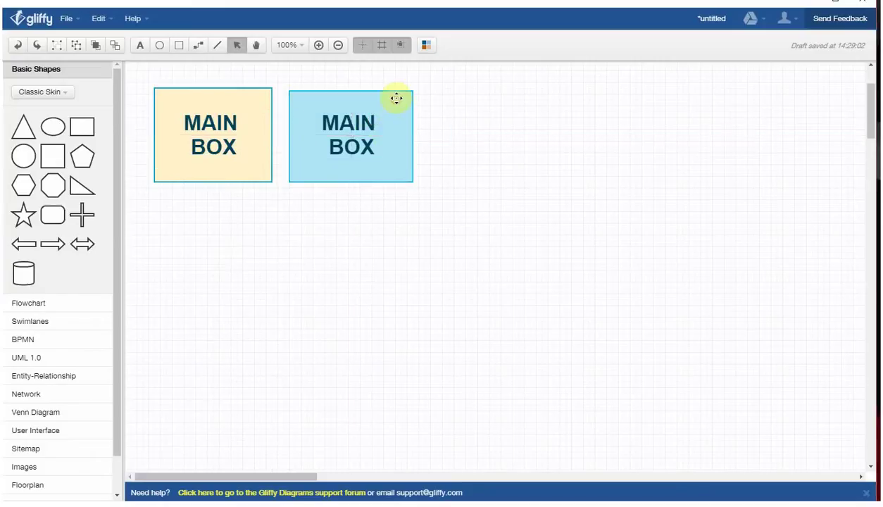
left_click(397, 98)
right_click(402, 98)
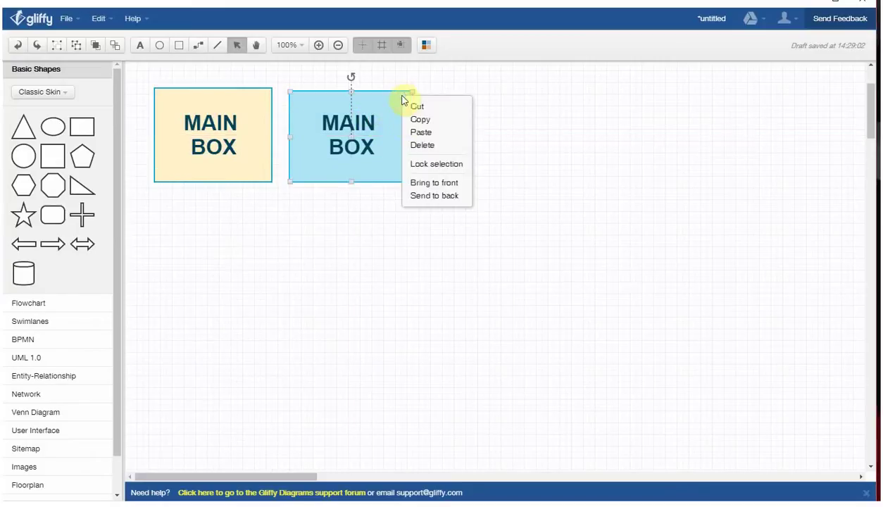
left_click(431, 197)
right_click(390, 117)
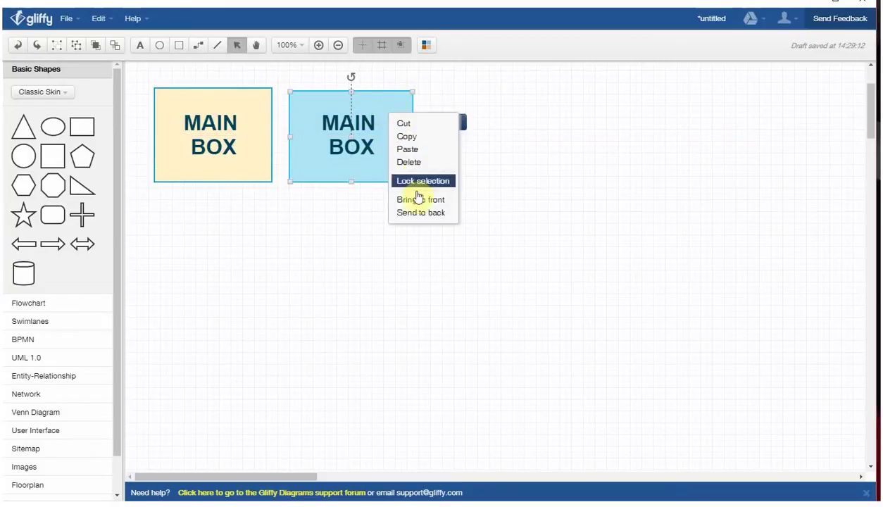
left_click(416, 200)
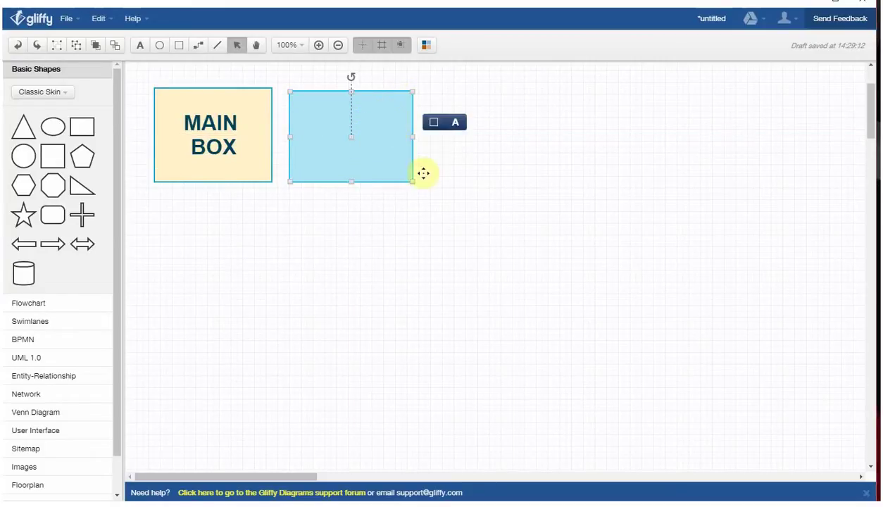
right_click(397, 139)
left_click(421, 243)
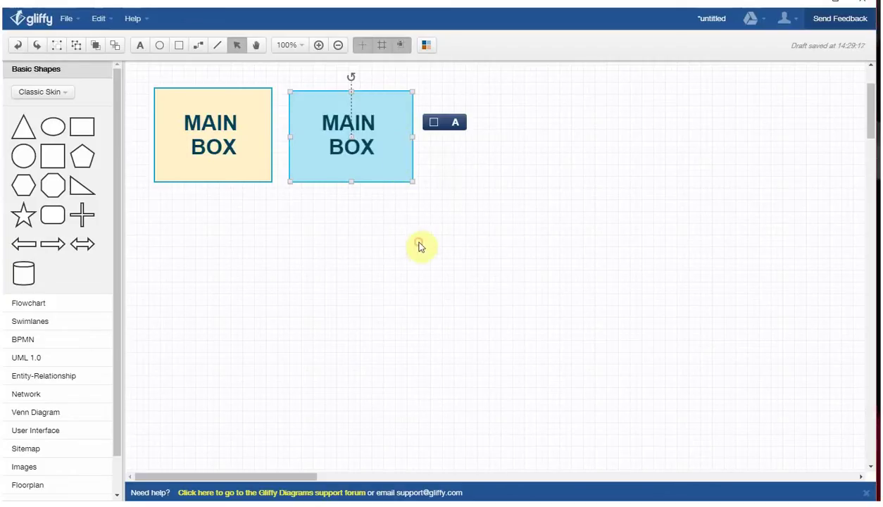
Step: Reposition the blue MAIN BOX and paste a copy directly beneath it
left_click(394, 122)
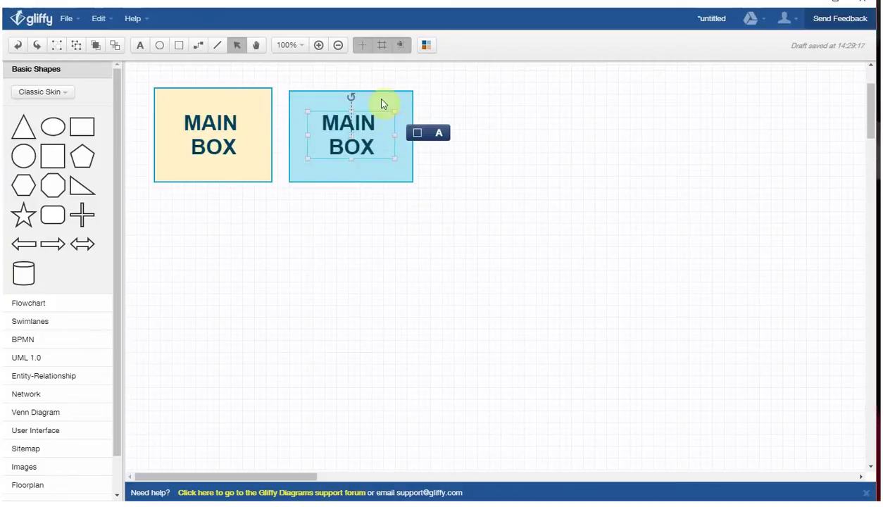
left_click(381, 99)
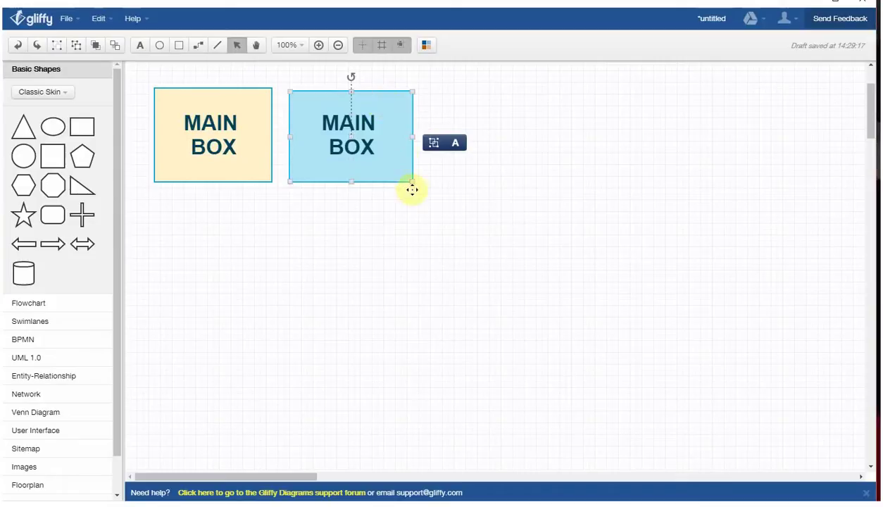
left_click_drag(397, 143, 396, 114)
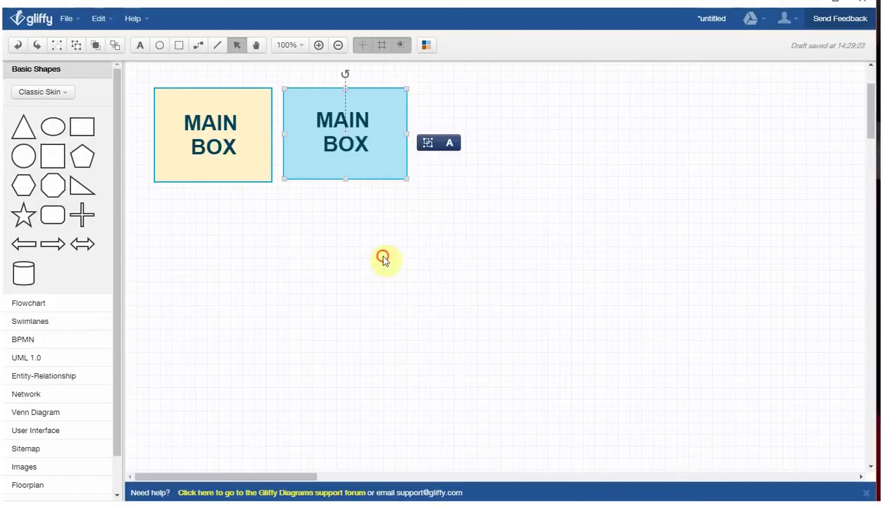
key("ctrl+c")
key("ctrl+v")
left_click_drag(340, 222, 310, 222)
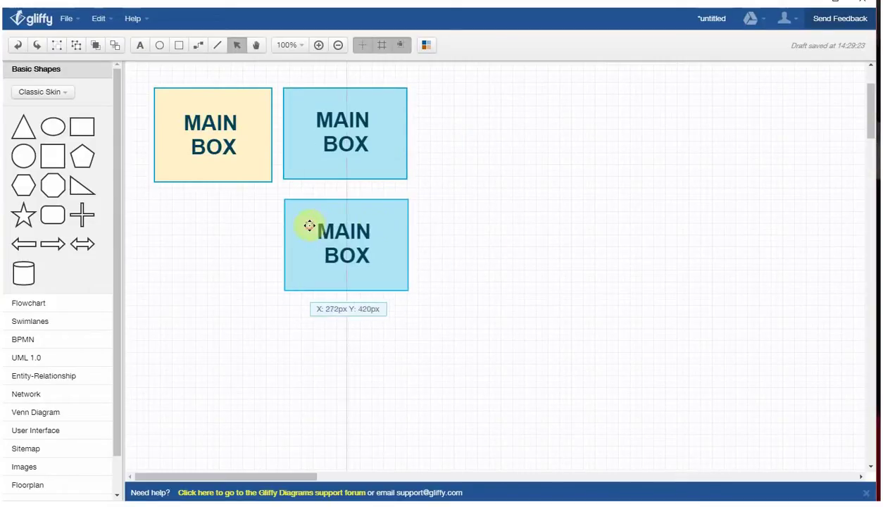
left_click(583, 174)
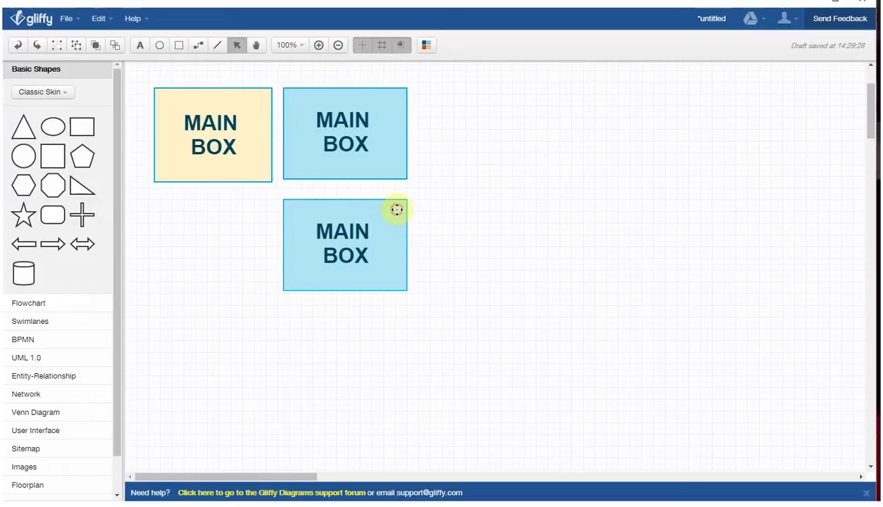
Step: Paste a blank blue box and line it up with the top row
key("ctrl+v")
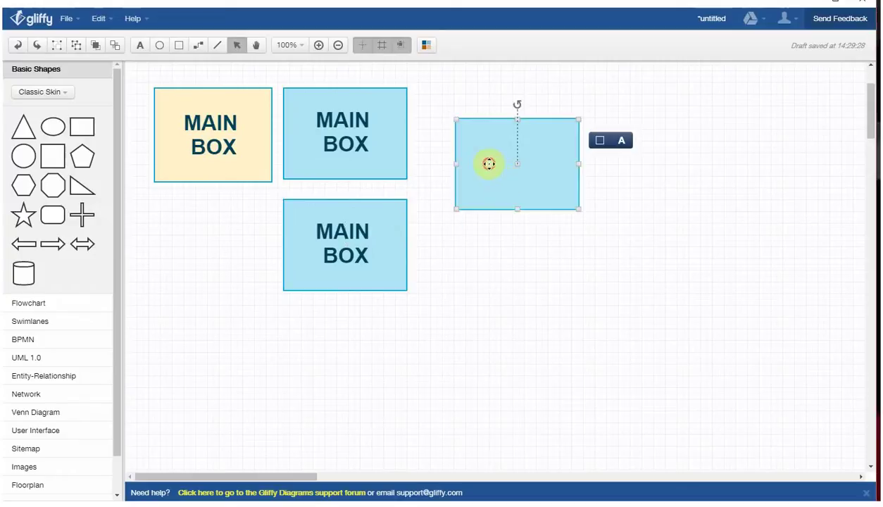
left_click_drag(488, 164, 449, 120)
left_click(479, 246)
left_click(498, 266)
left_click(504, 164)
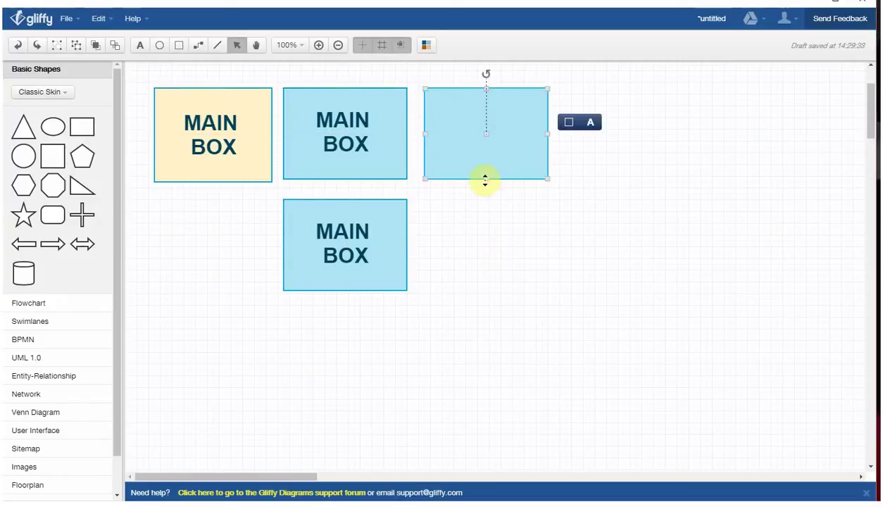
Step: Stretch the blank box into a tall bar and fill it dark red
left_click_drag(485, 180, 477, 385)
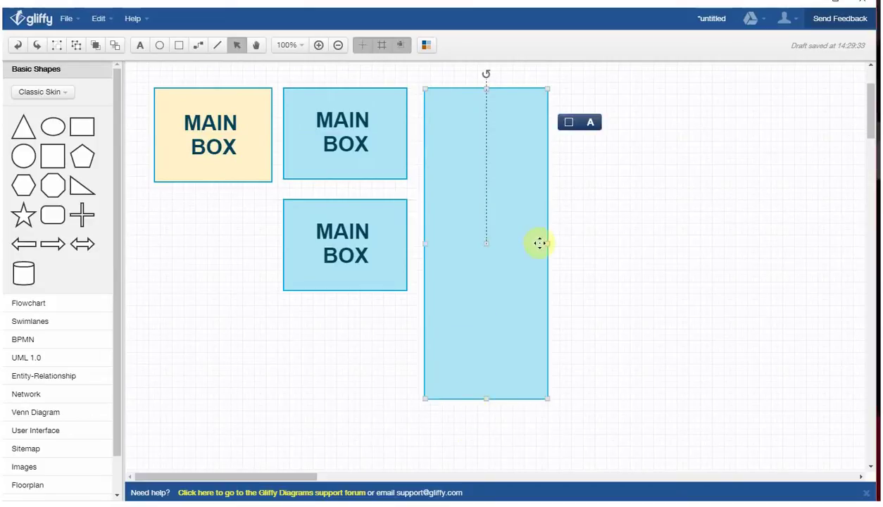
left_click(570, 124)
left_click(575, 107)
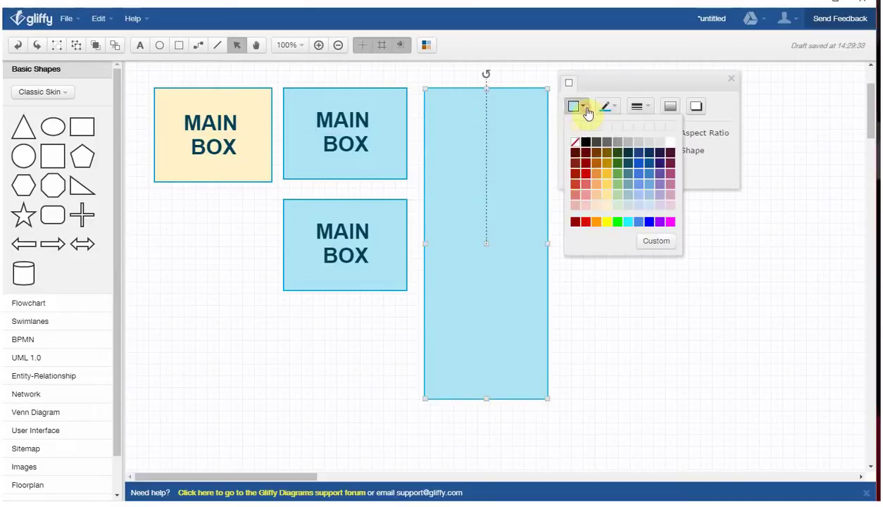
left_click(578, 177)
left_click(595, 251)
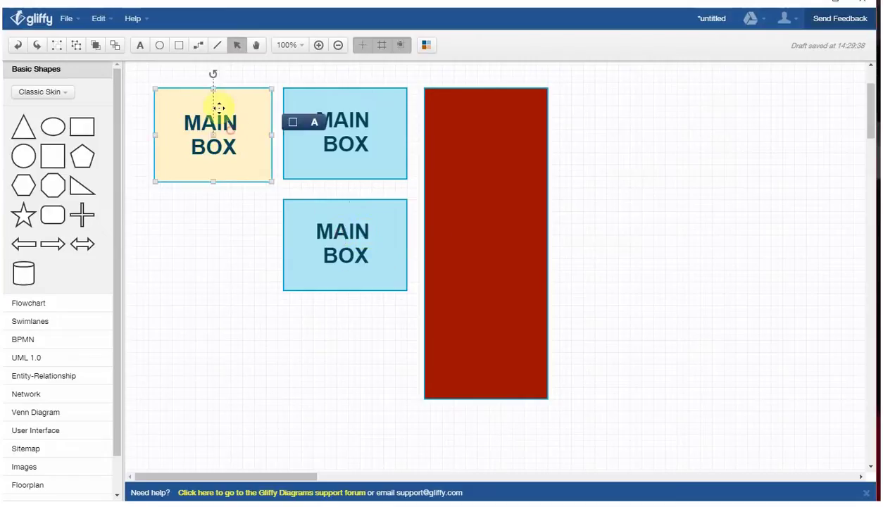
Step: Move the yellow MAIN BOX right of the red bar, enlarge it, and increase its font size
left_click_drag(219, 114, 633, 111)
left_click_drag(682, 183, 807, 277)
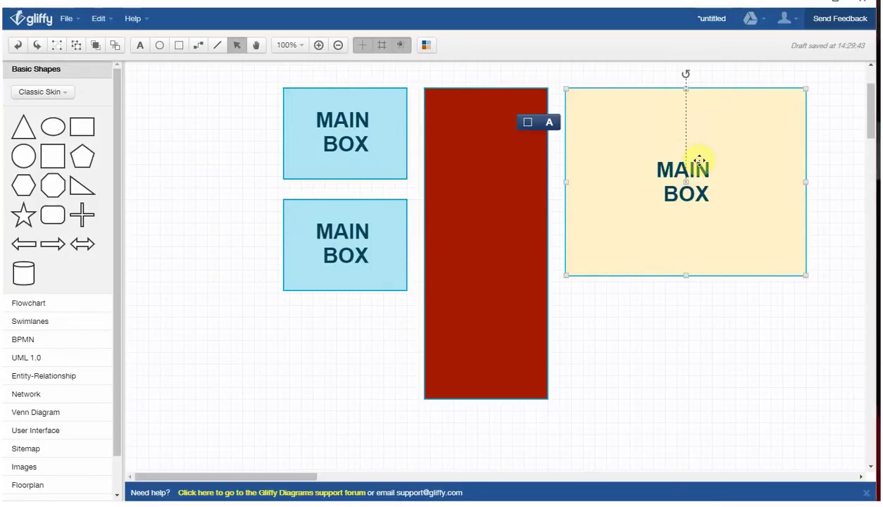
left_click(549, 123)
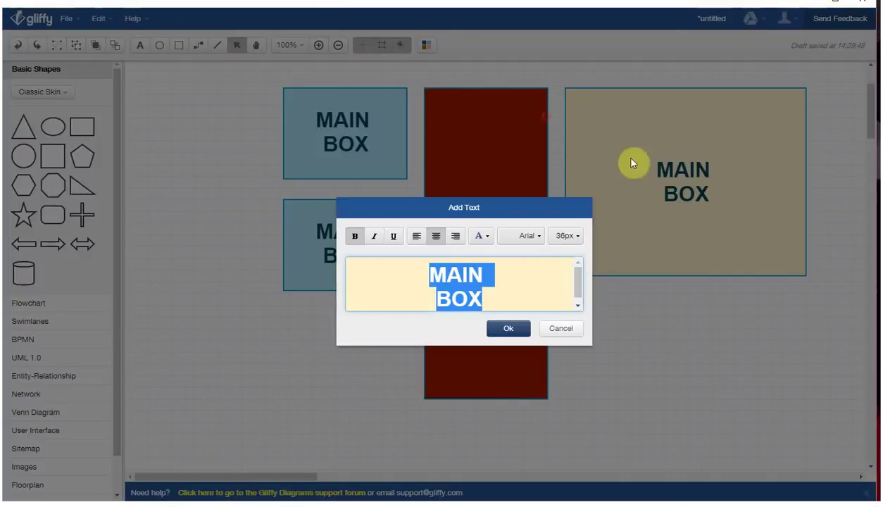
left_click(577, 237)
left_click(579, 310)
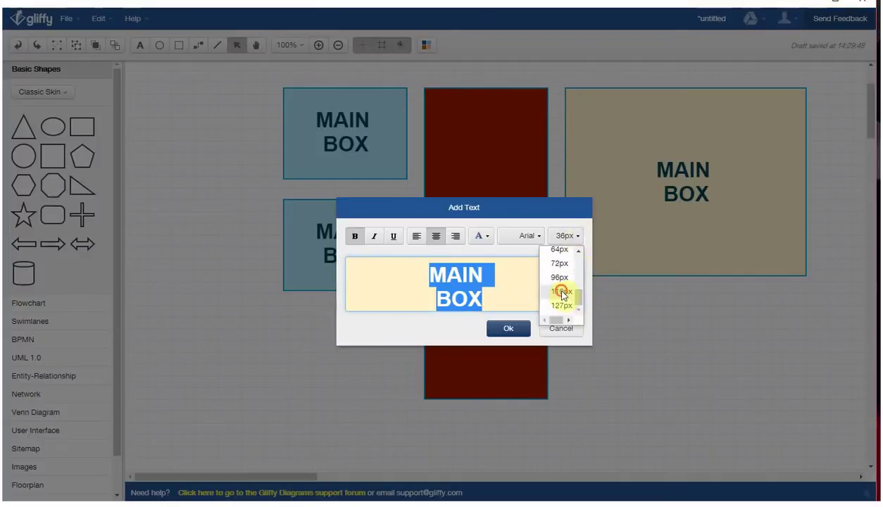
left_click(570, 292)
left_click(511, 330)
left_click(674, 360)
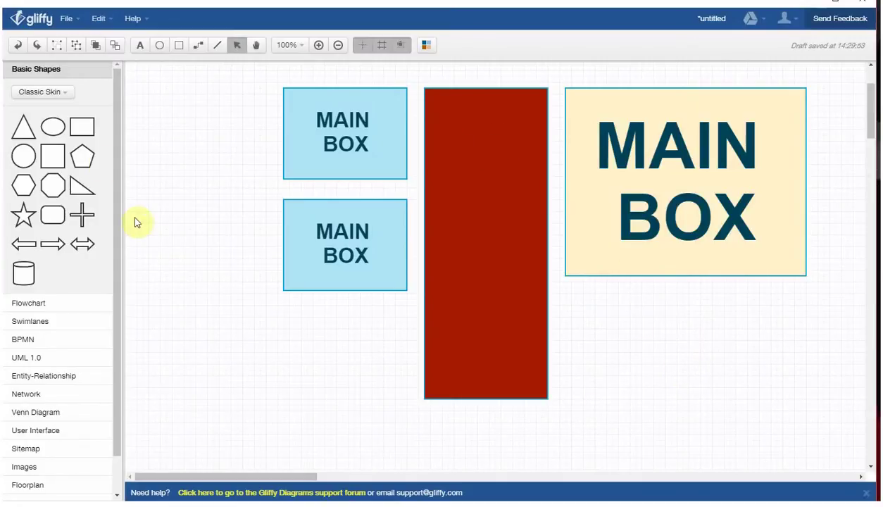
Step: Delete the red bar and add a large ellipse from Basic Shapes
left_click(485, 116)
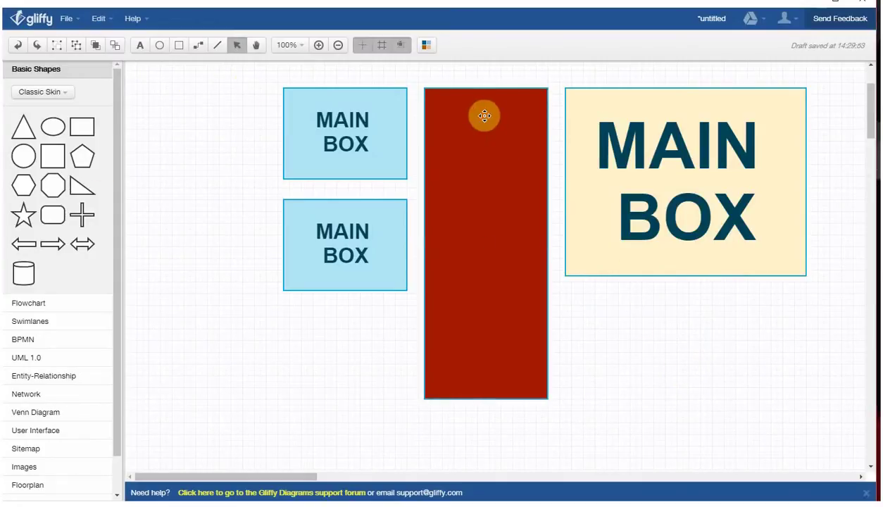
key("Delete")
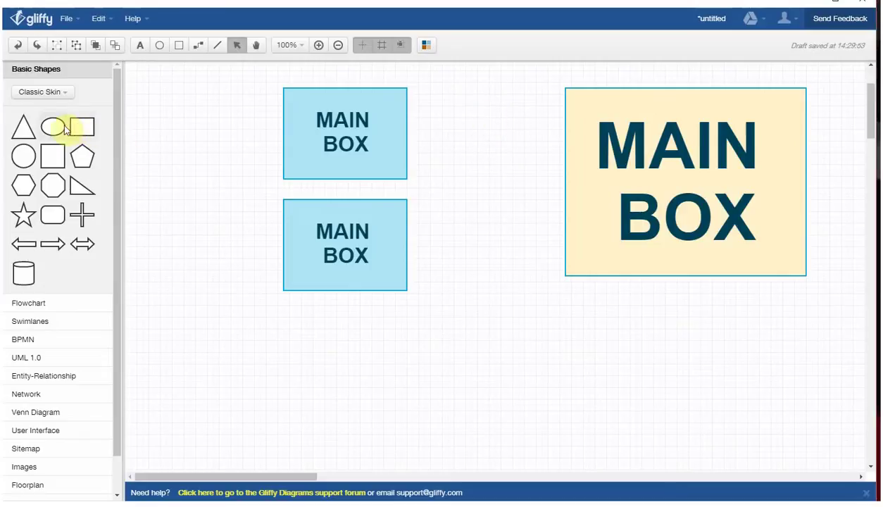
left_click_drag(52, 127, 152, 96)
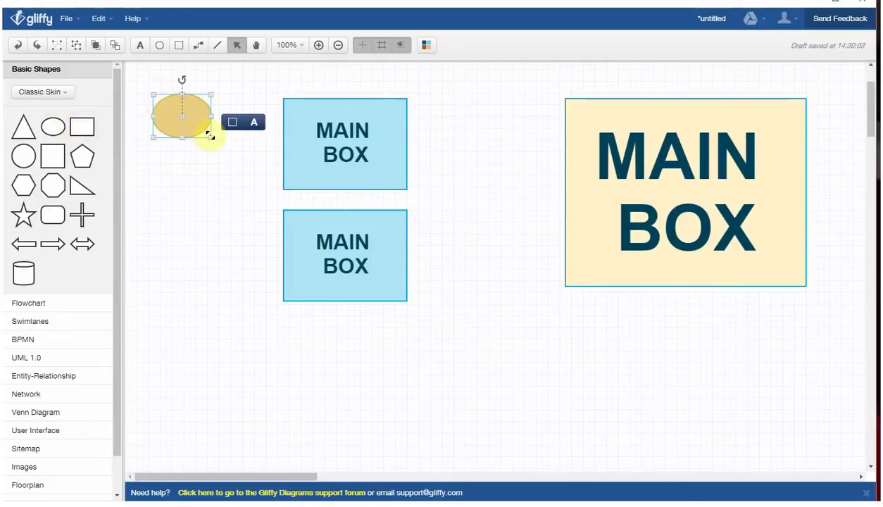
left_click_drag(210, 135, 523, 417)
Step: Position the ellipse over the two blue boxes and send it to the back
left_click_drag(449, 296, 470, 281)
right_click(493, 245)
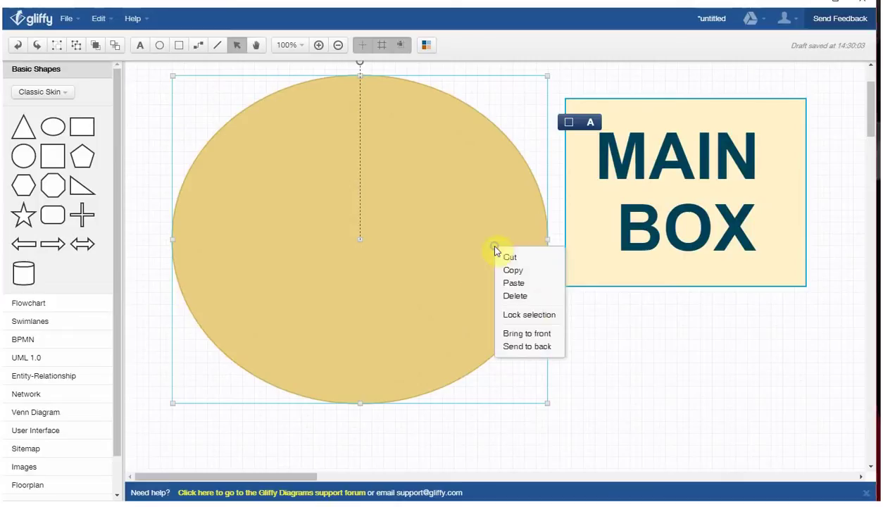
left_click(526, 347)
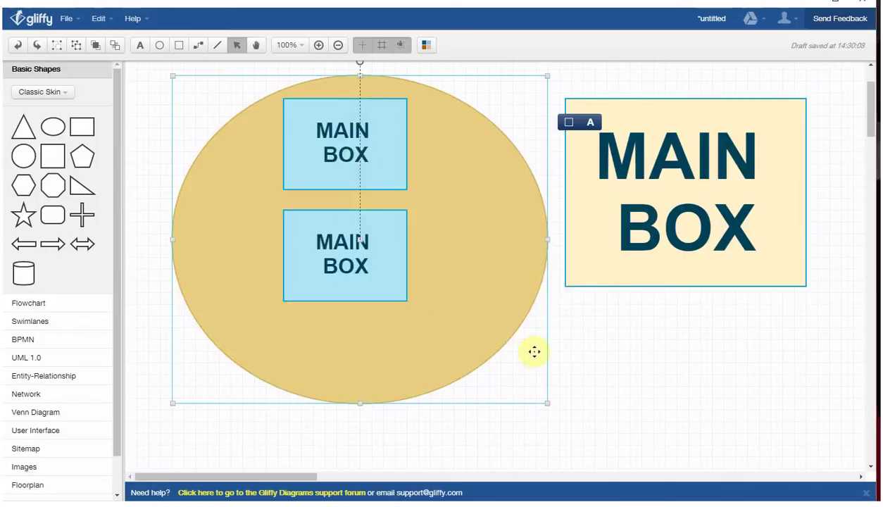
mouse_move(530, 348)
left_mouse_down()
mouse_move(526, 339)
mouse_move(516, 351)
mouse_move(516, 340)
left_mouse_up()
Step: Heighten the lower blue box, drop its label to the bottom, and add a second MAIN BOX label above
left_click(551, 407)
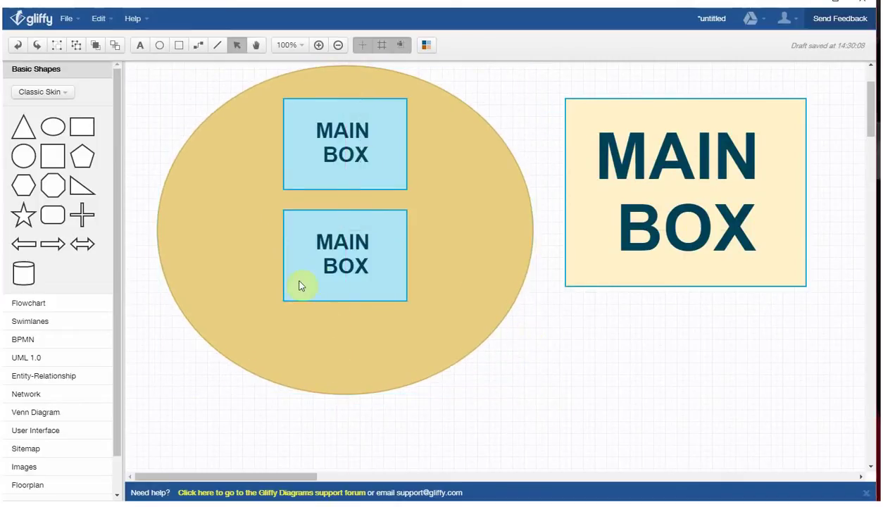
left_click(312, 273)
left_click_drag(345, 301, 346, 378)
left_click(328, 244)
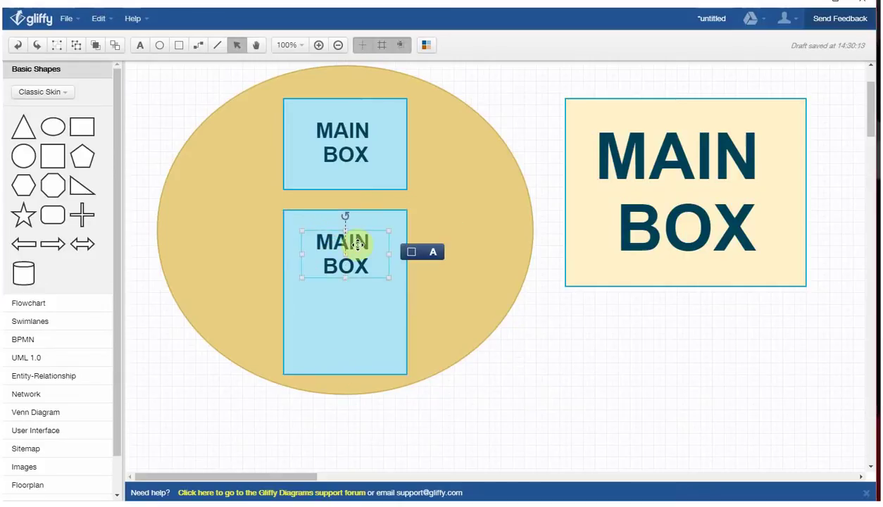
left_click_drag(355, 244, 360, 319)
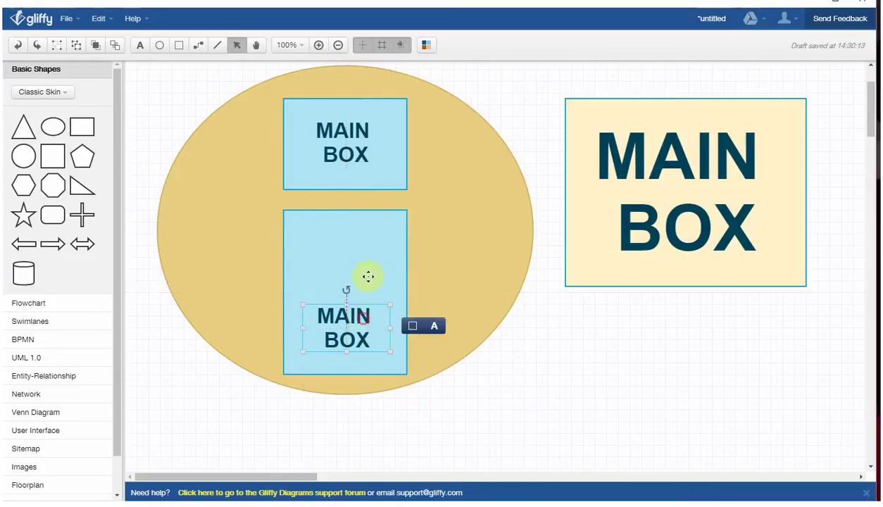
left_click(321, 228)
left_click(362, 157)
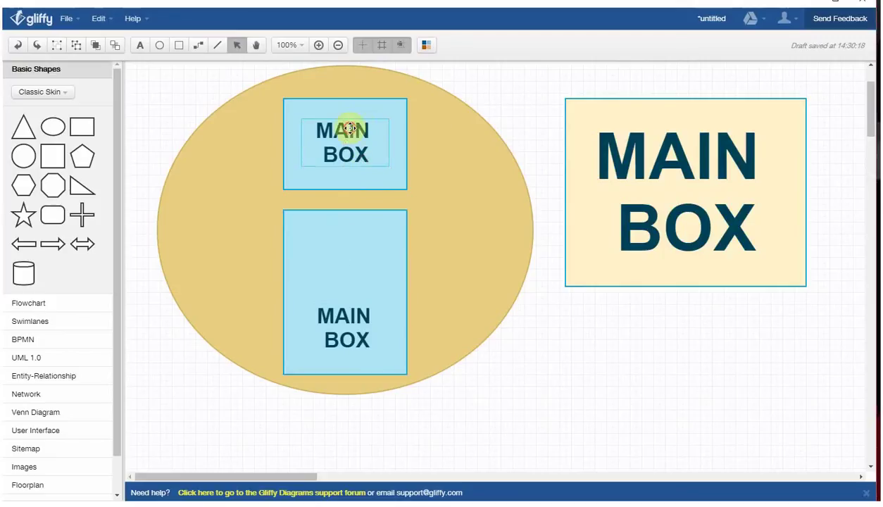
left_click(367, 184)
left_click_drag(352, 156, 364, 262)
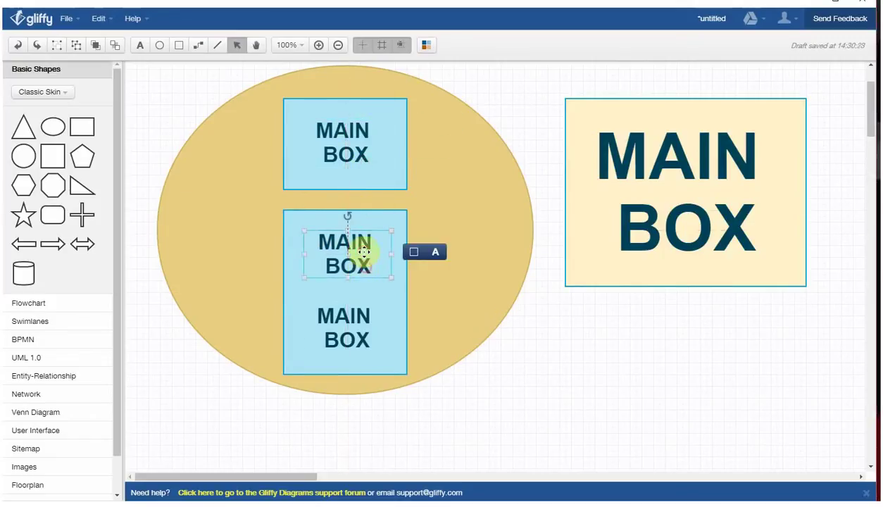
Step: Type 'TYPE HERE' into the new label and choose a font size for it
left_click(435, 251)
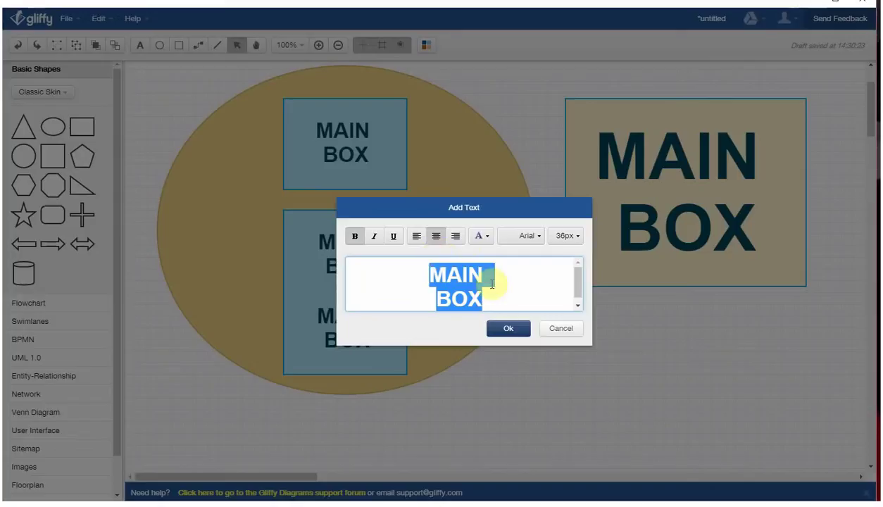
type("TYPE HERE")
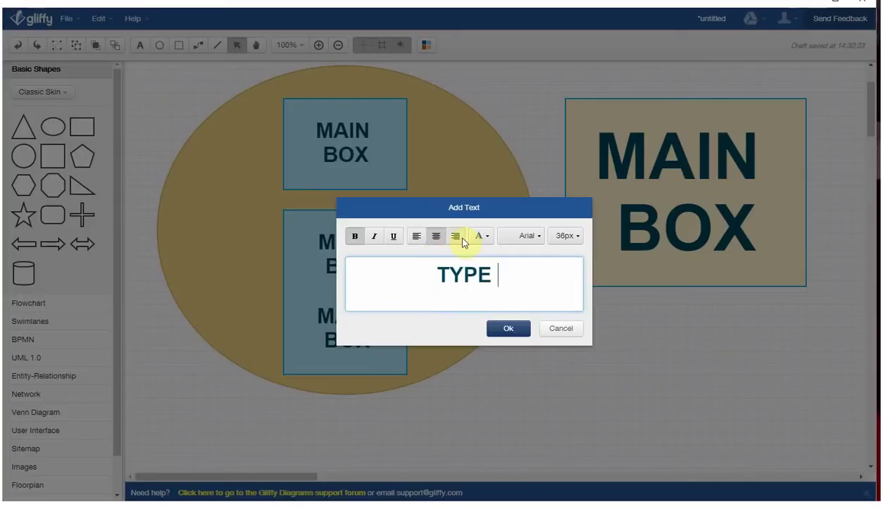
left_click(572, 235)
scroll(574, 264, "up", 2)
left_click(563, 288)
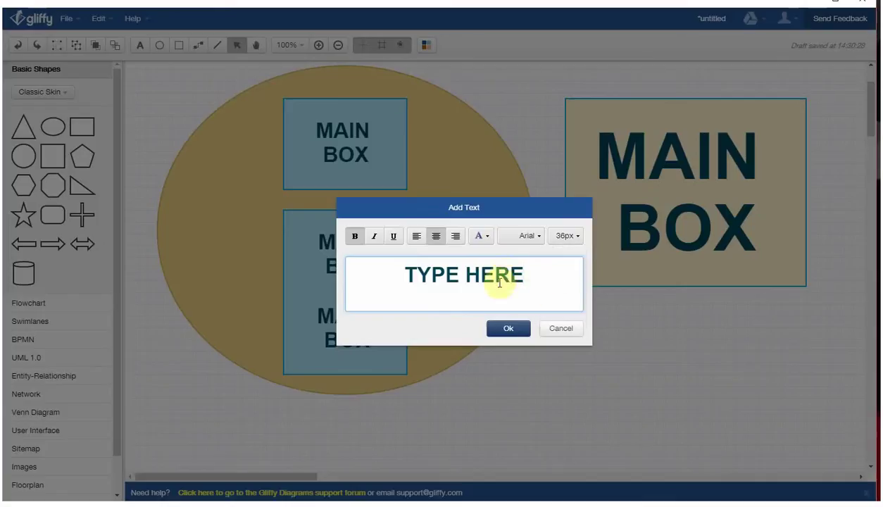
left_click(507, 329)
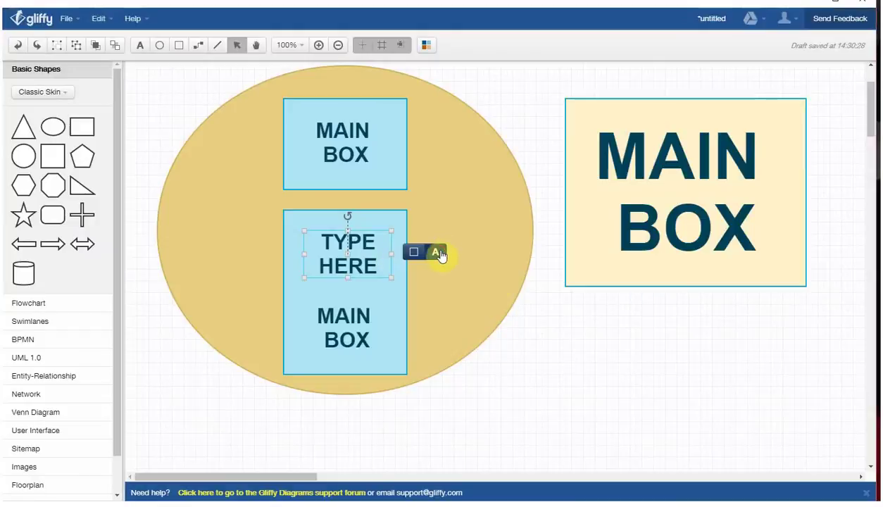
Step: Change the TYPE HERE label's font size to 24px
left_click(436, 252)
left_click(510, 274)
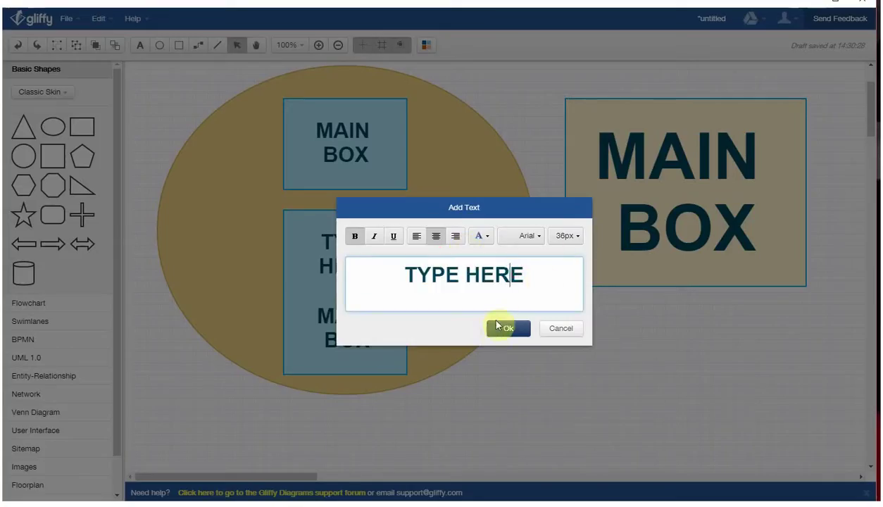
left_click(577, 240)
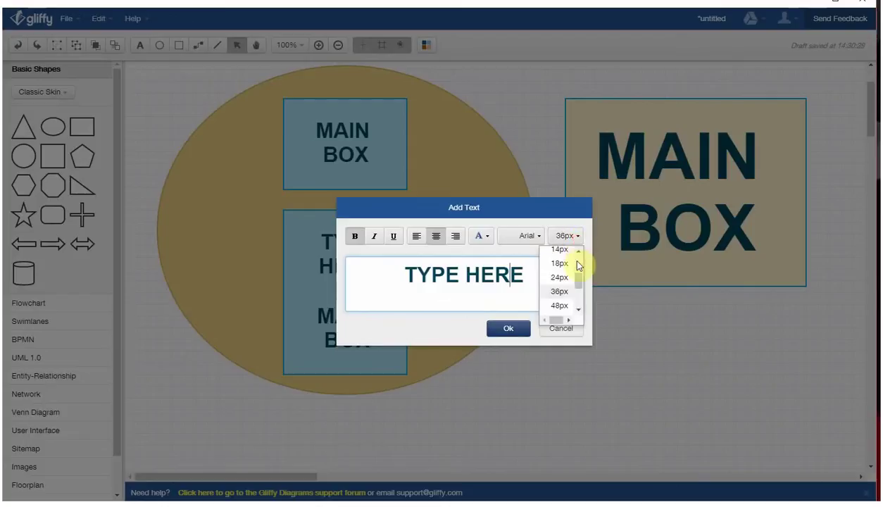
scroll(566, 296, "down", 3)
scroll(564, 272, "up", 2)
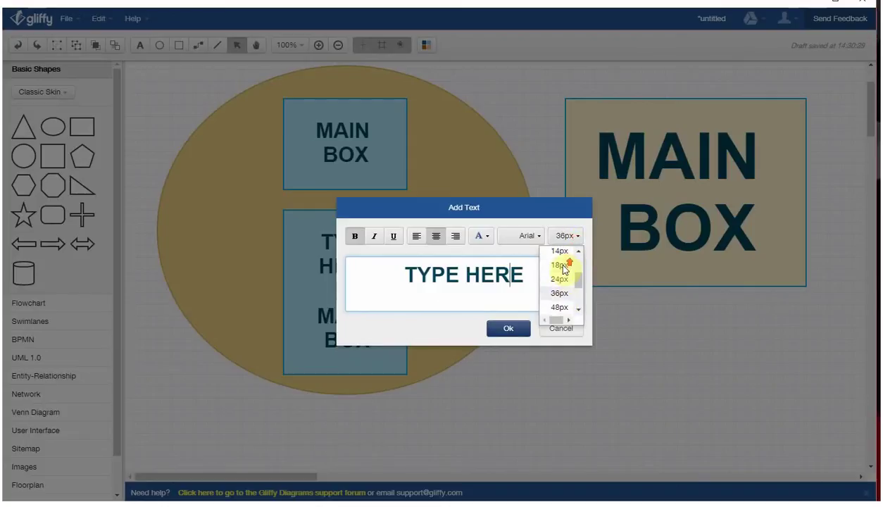
left_click(560, 279)
left_click(507, 329)
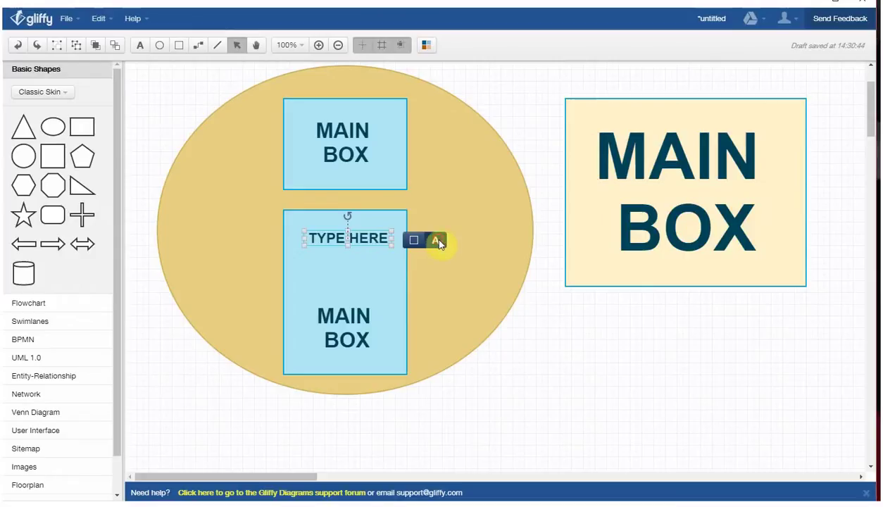
Step: Make the label text red and move it just above MAIN BOX in the lower box
left_click(437, 241)
left_click(485, 238)
left_click(491, 246)
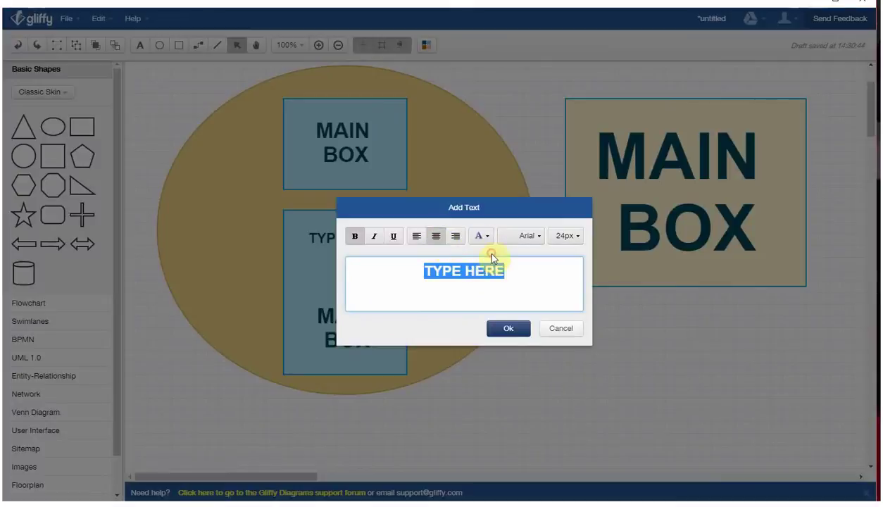
left_click(509, 329)
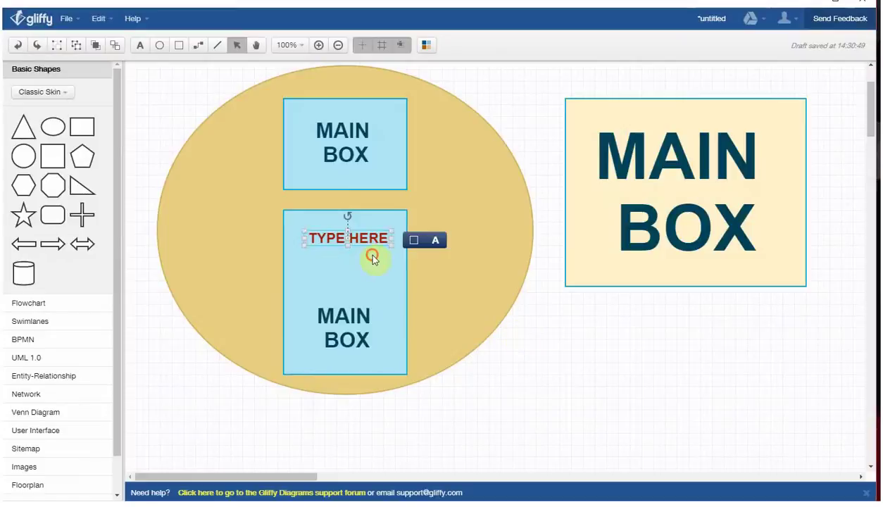
left_click_drag(378, 239, 375, 284)
left_click(485, 408)
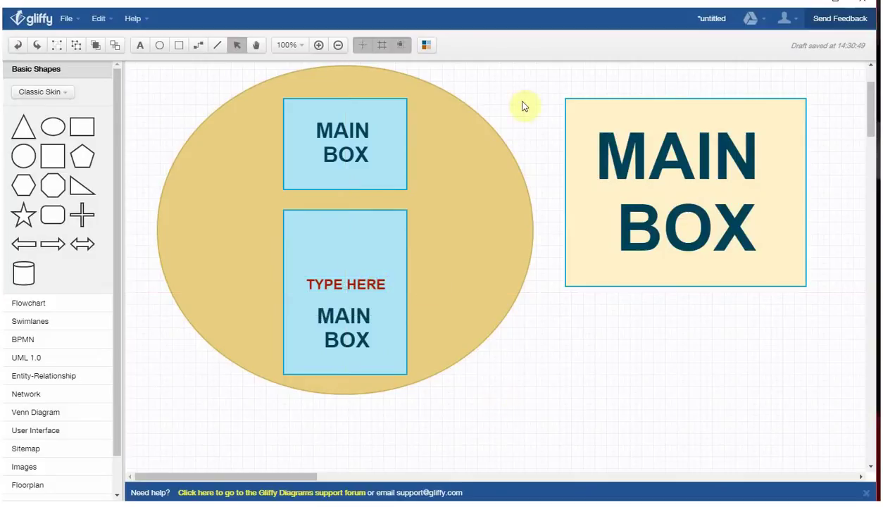
Step: Save the diagram as 'testing one' and collapse the Basic Shapes palette
scroll(532, 83, "up", 1)
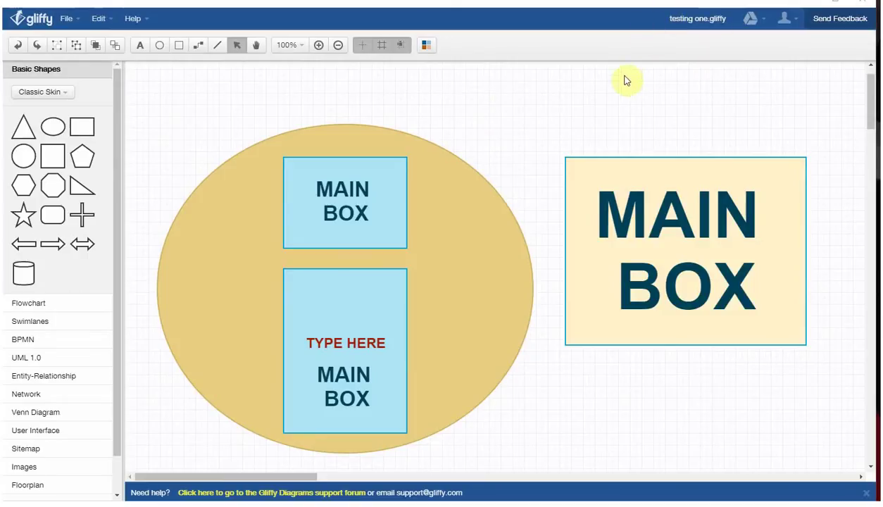
left_click(643, 93)
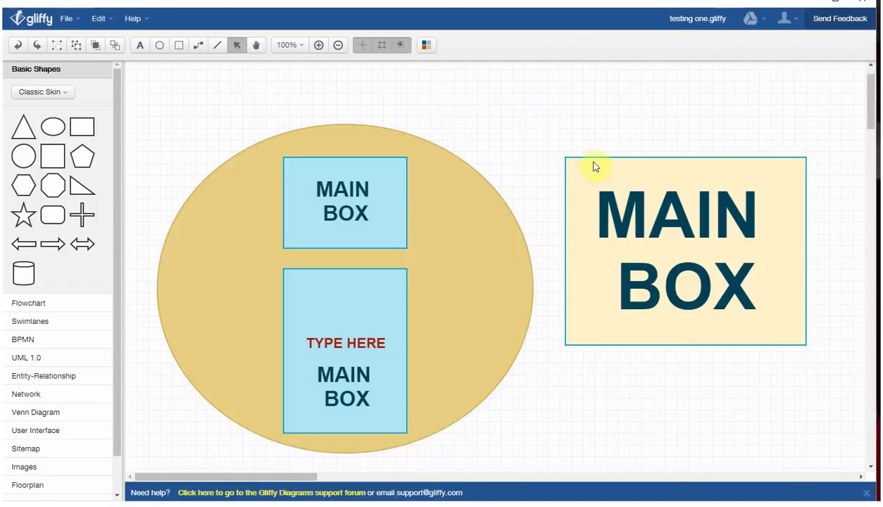
left_click(60, 70)
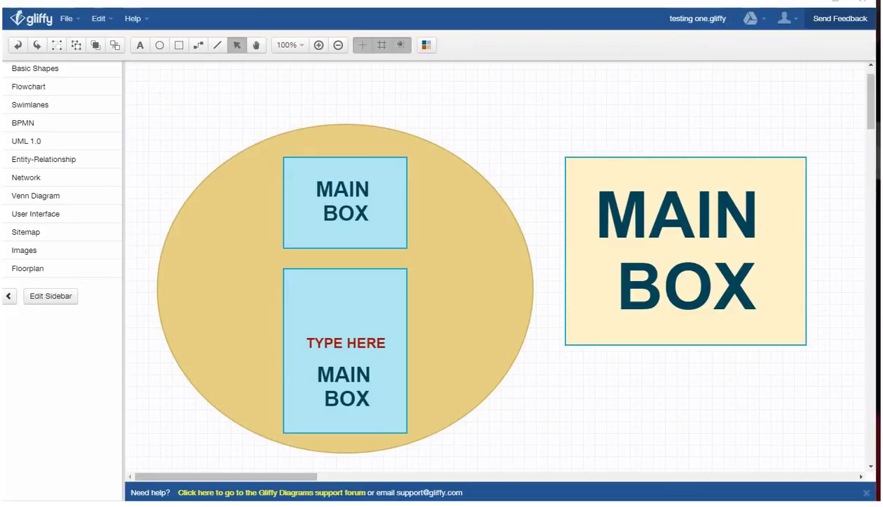
left_click_drag(136, 95, 862, 487)
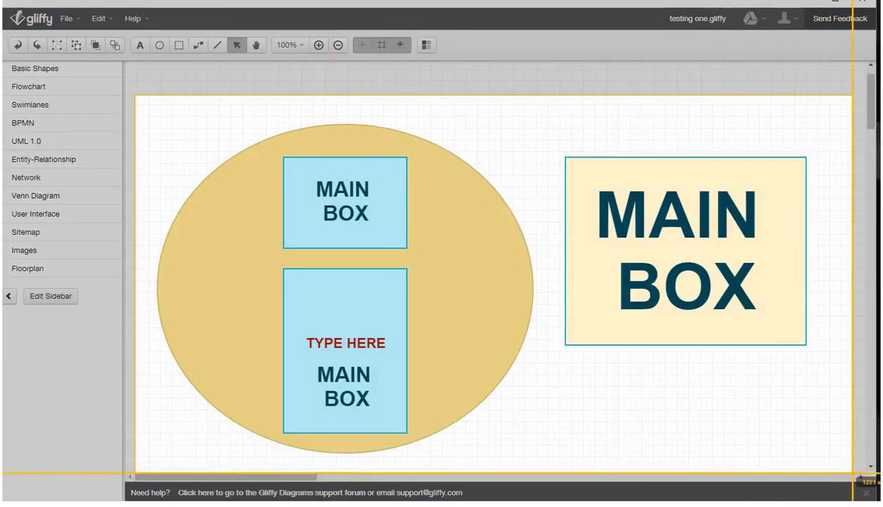
left_click(227, 493)
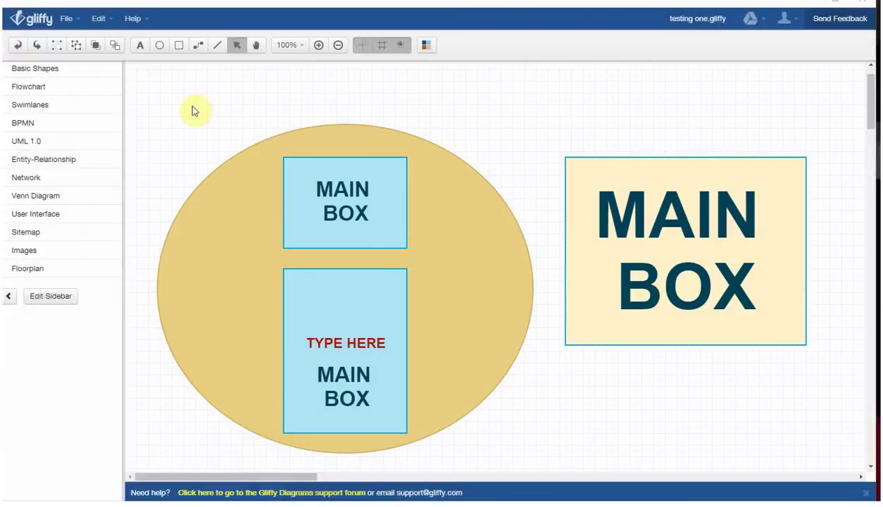
Step: Open the File menu twice and dismiss it without choosing anything
left_click(73, 19)
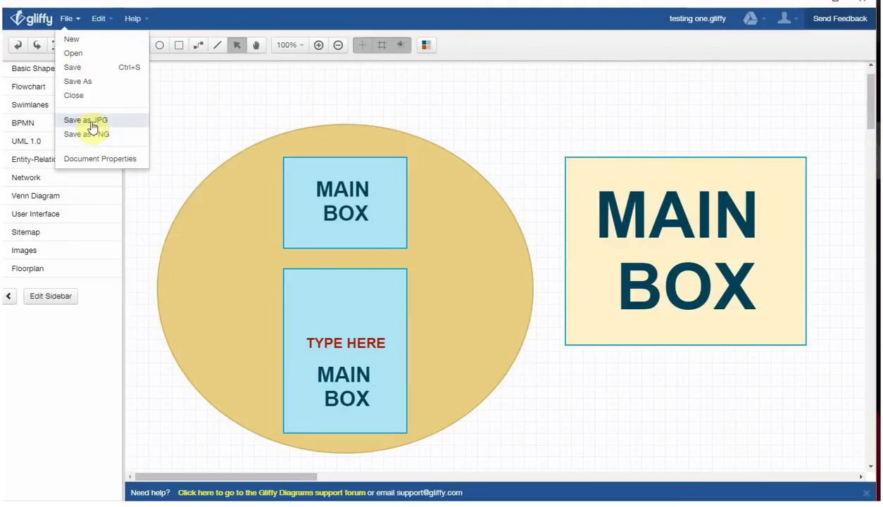
left_click(192, 113)
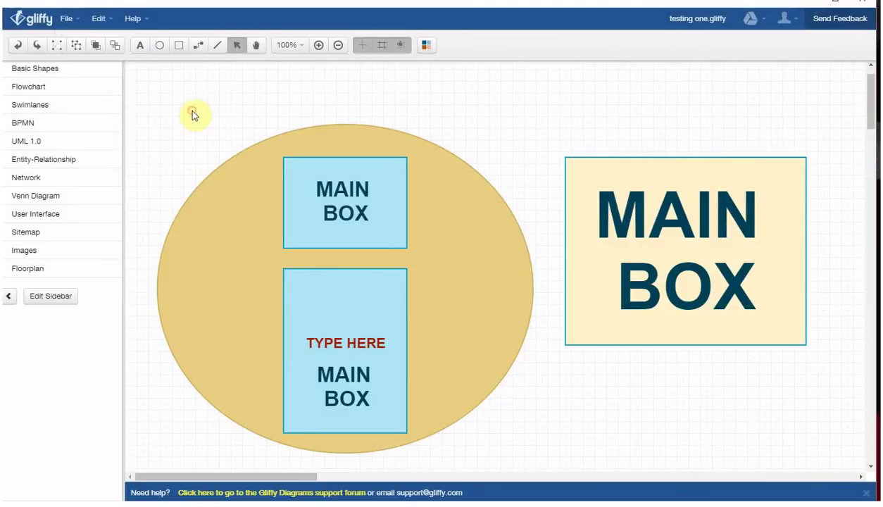
left_click(66, 18)
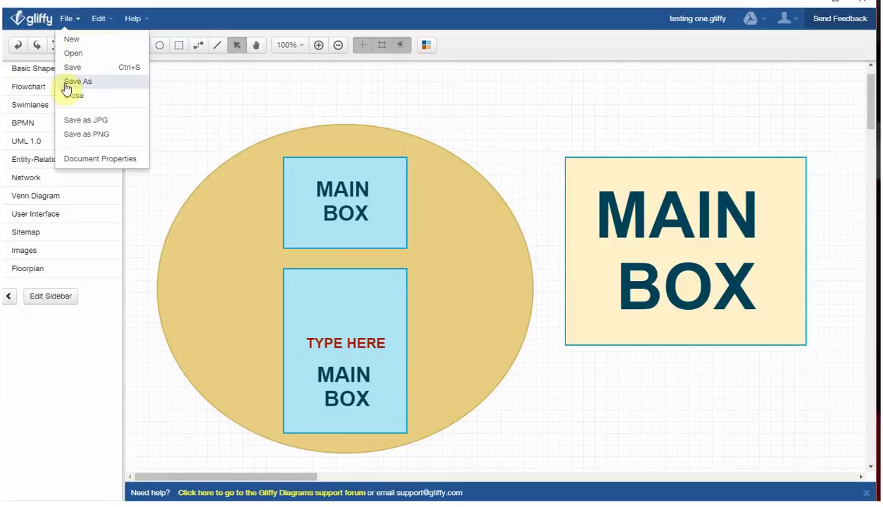
left_click(292, 98)
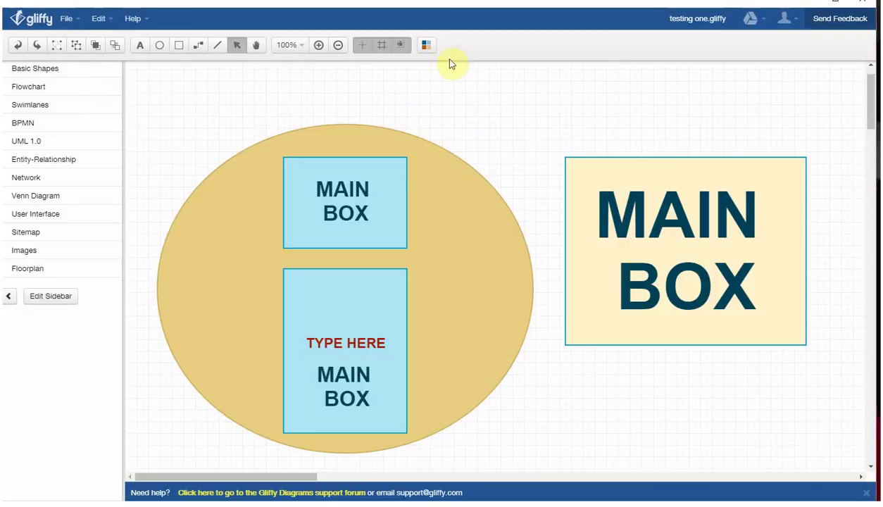
Step: Preview grey, blue, maroon, yellow and green themes, then apply the purple theme
left_click(427, 47)
left_click(777, 156)
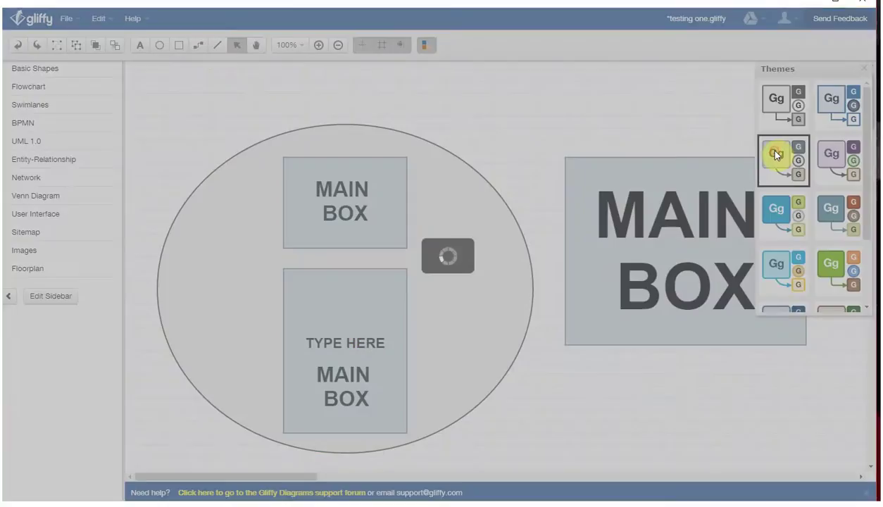
left_click(778, 209)
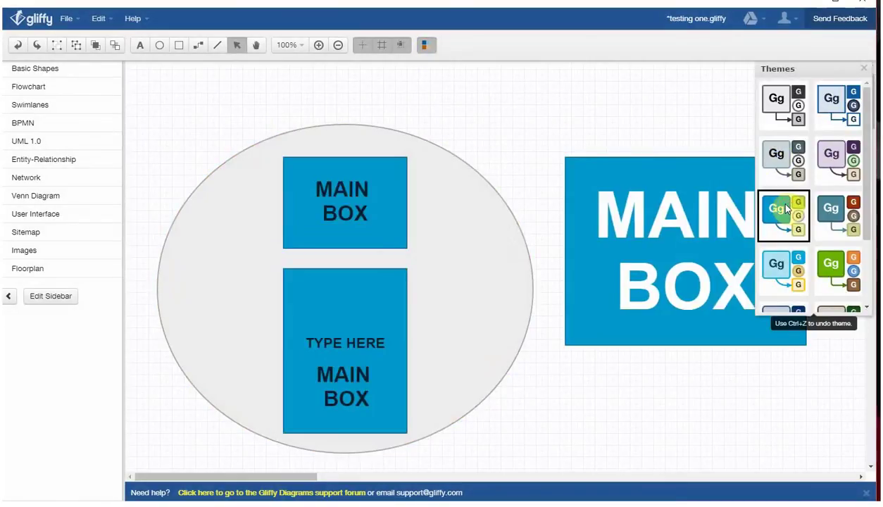
left_click(788, 281)
scroll(782, 275, "down", 1)
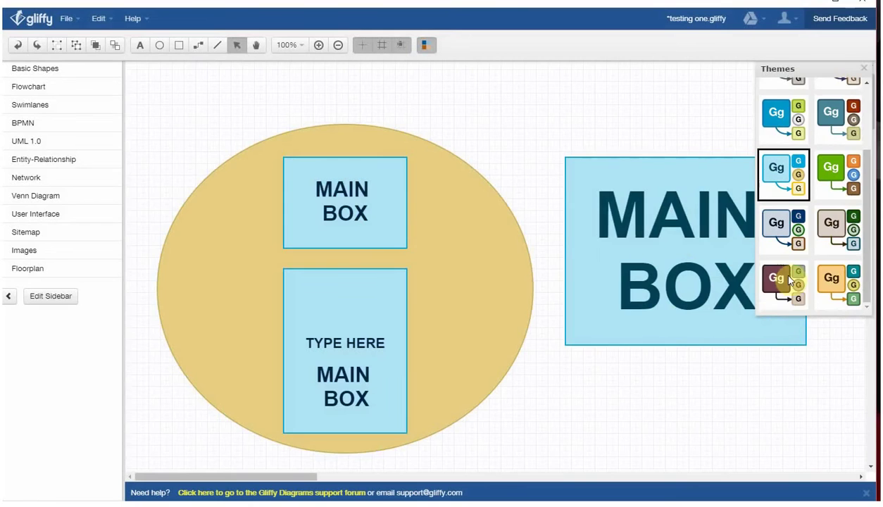
left_click(788, 278)
left_click(832, 280)
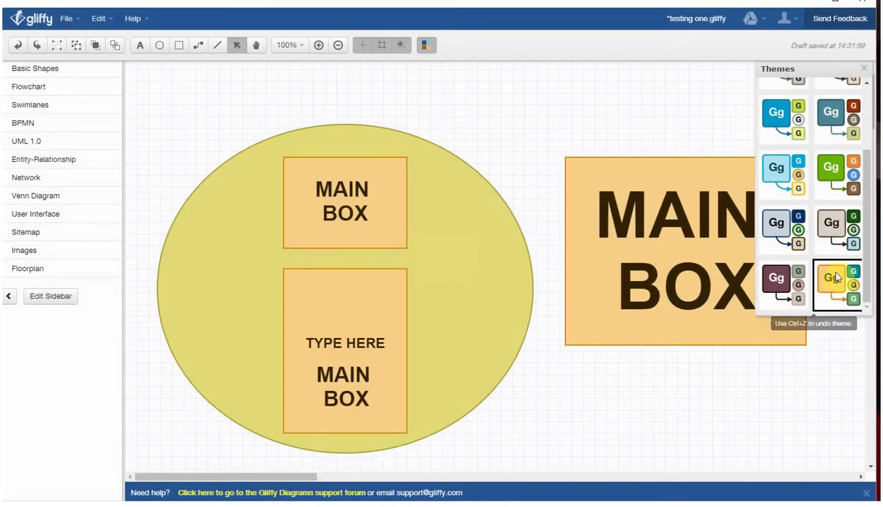
left_click(836, 221)
left_click(840, 169)
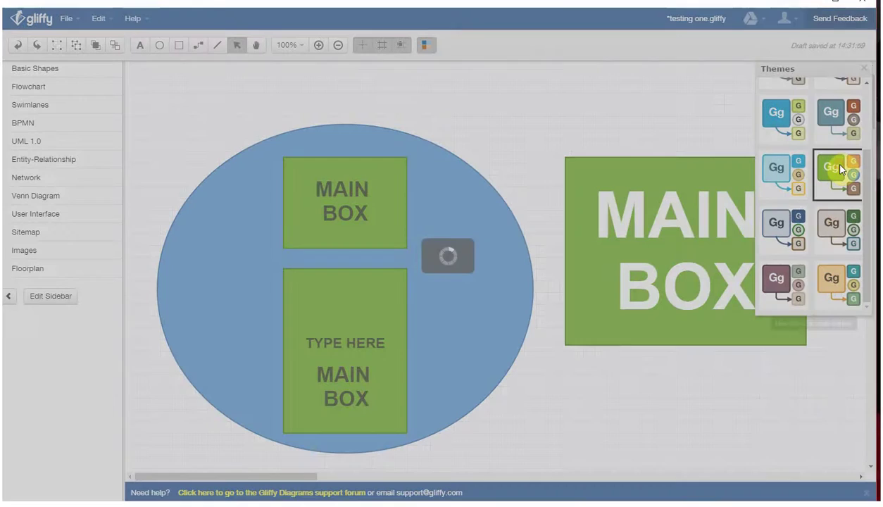
scroll(838, 166, "up", 2)
left_click(835, 158)
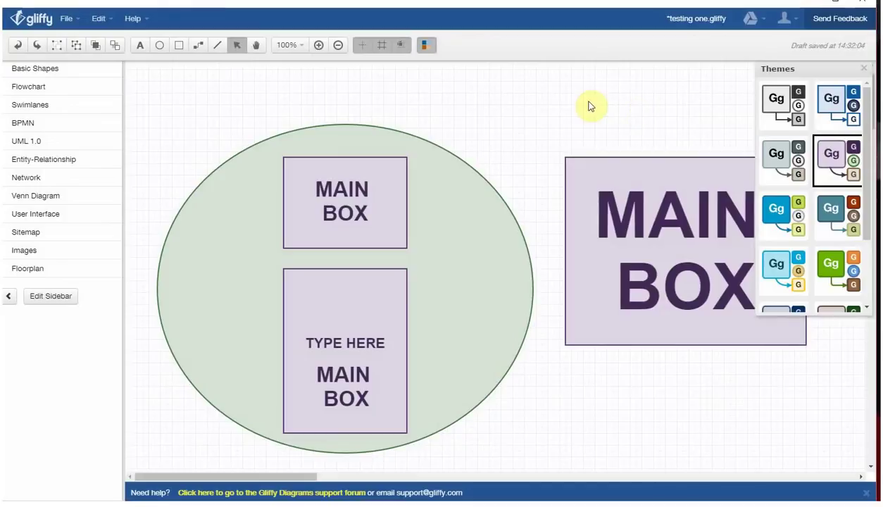
left_click(424, 46)
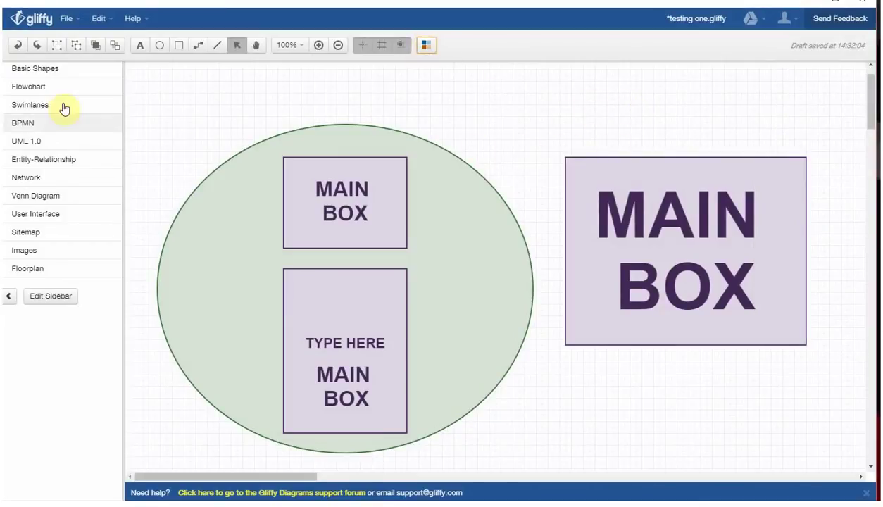
Step: Place a right arrow at the ellipse's edge and stretch it to reach the large MAIN BOX
left_click(53, 69)
left_click_drag(58, 243, 480, 256)
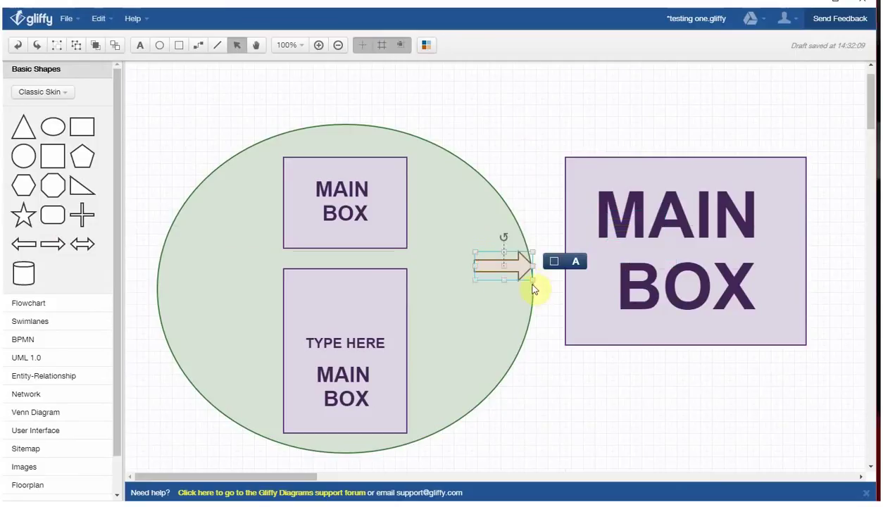
left_click_drag(532, 280, 586, 305)
left_click(618, 414)
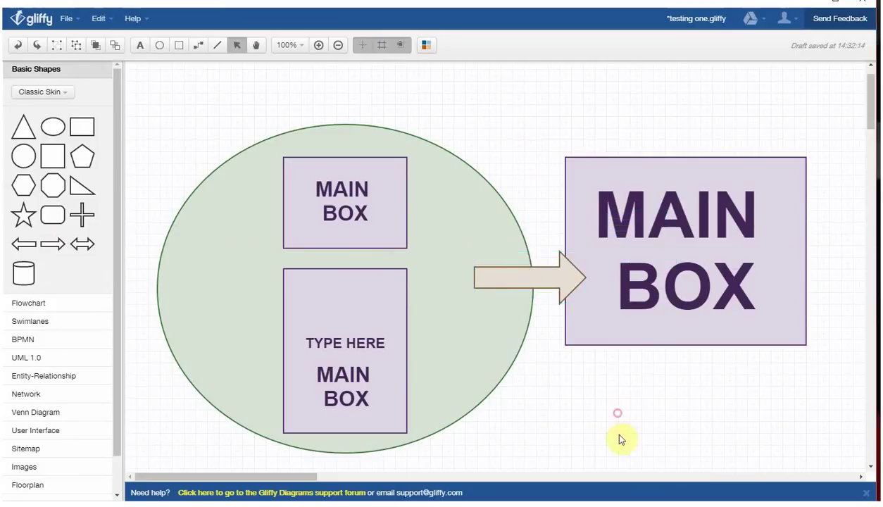